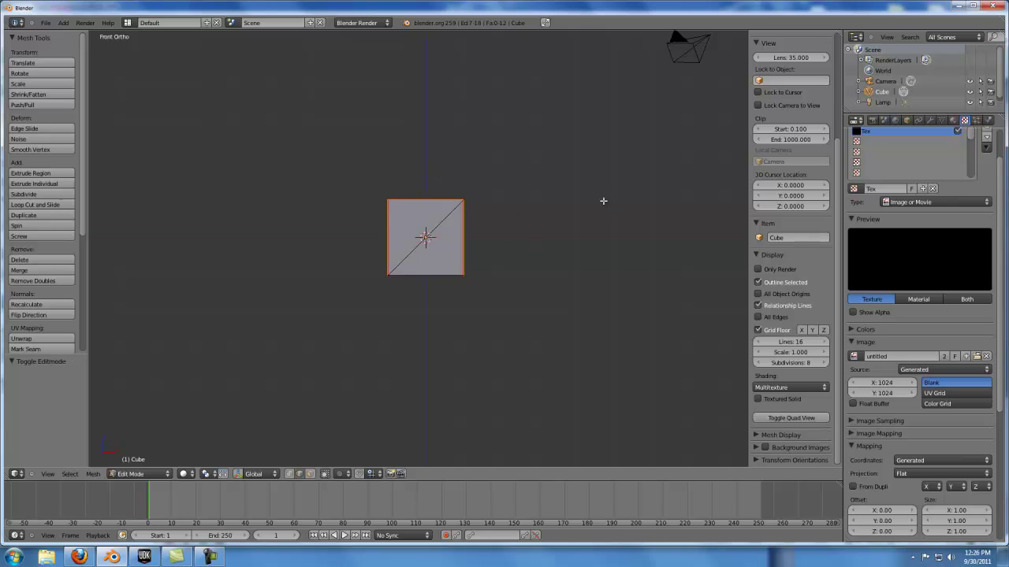
# - Orbit the view from Front Ortho to an angled User Ortho view of the cube
pyautogui.moveTo(541, 209); pyautogui.dragTo(517, 228, button='middle')
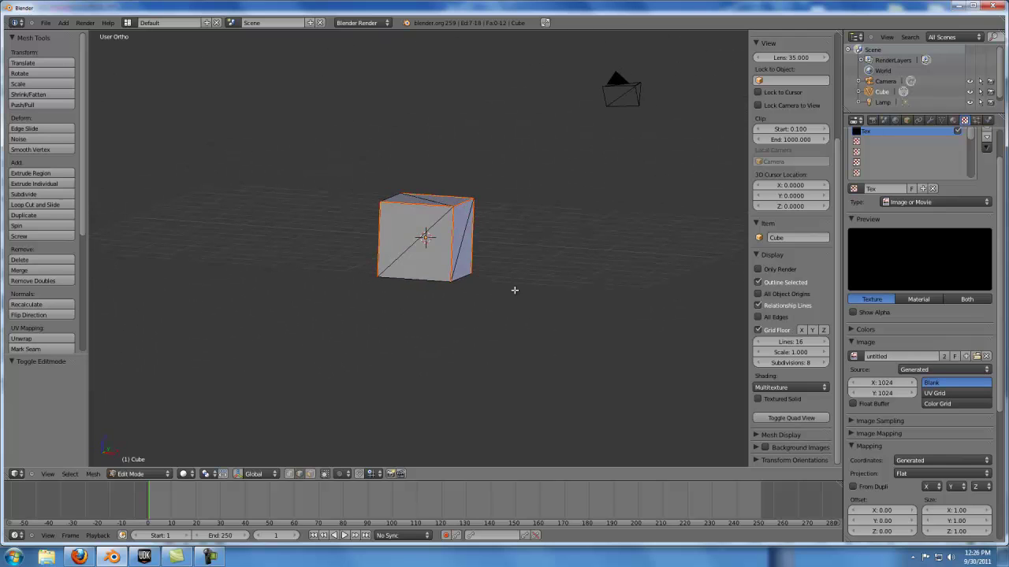
pyautogui.moveTo(515, 290); pyautogui.dragTo(355, 339, button='middle')
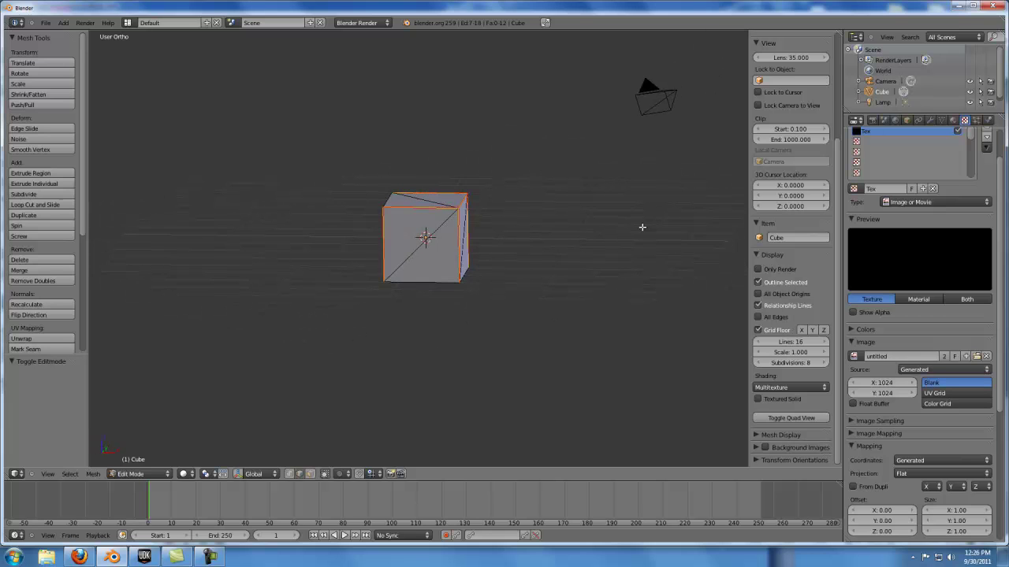
# - Hide and re-show the properties panel, then switch to the Front Ortho view of the cube
pyautogui.press('n')
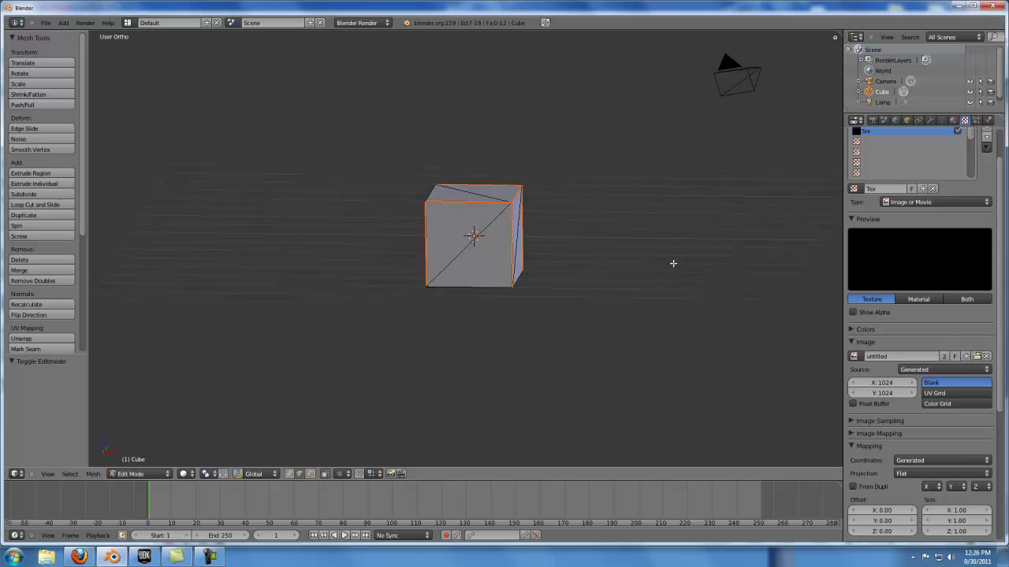
pyautogui.press('n')
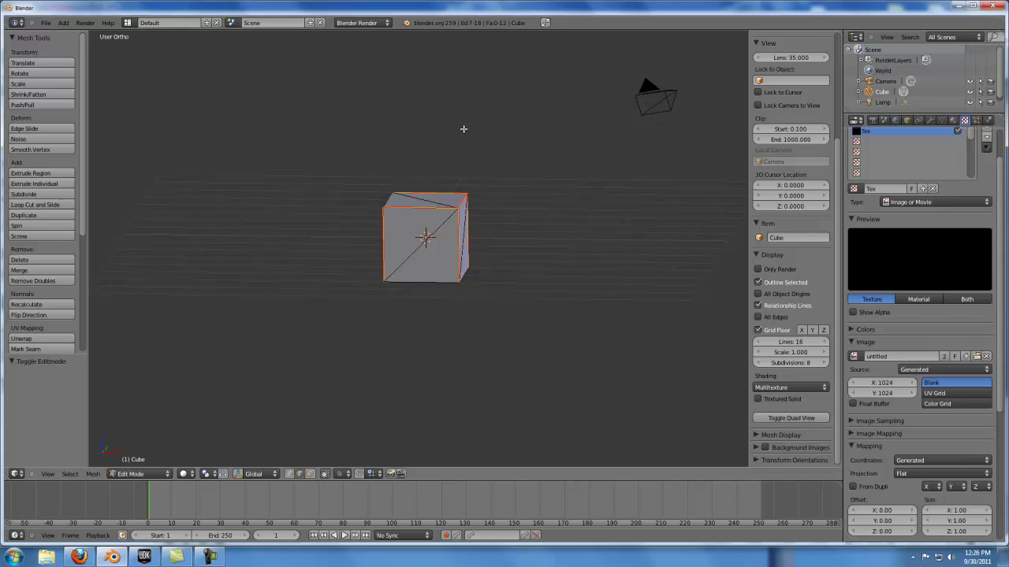
pyautogui.press('KP_1')
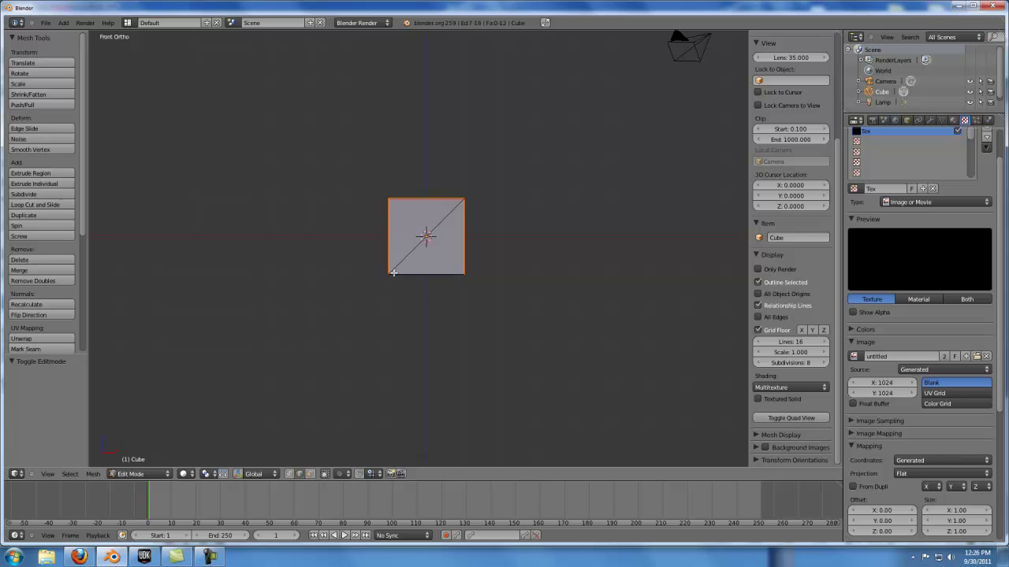
pyautogui.click(144, 557)
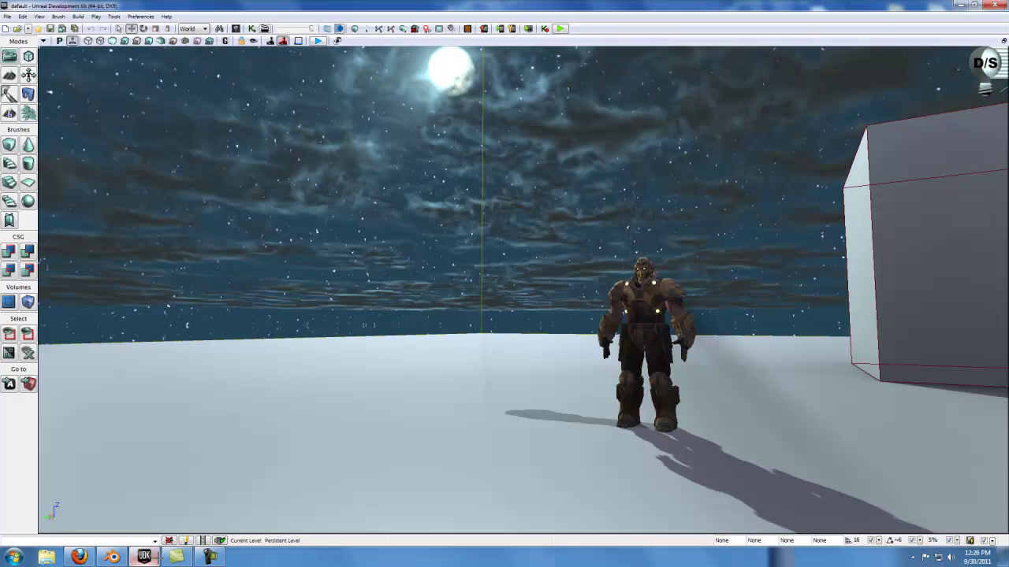
pyautogui.moveTo(495, 243); pyautogui.dragTo(590, 239)
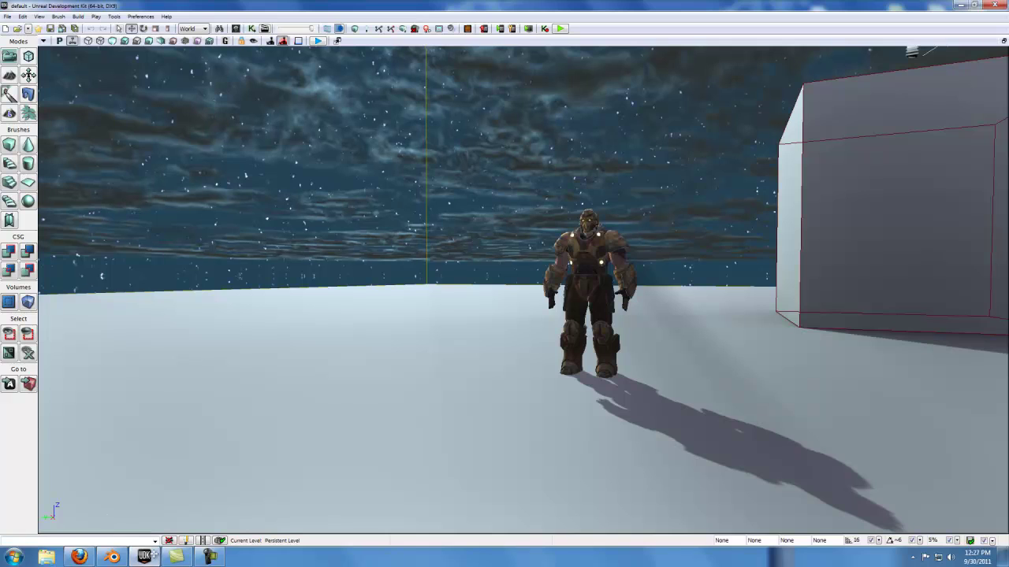
pyautogui.click(112, 558)
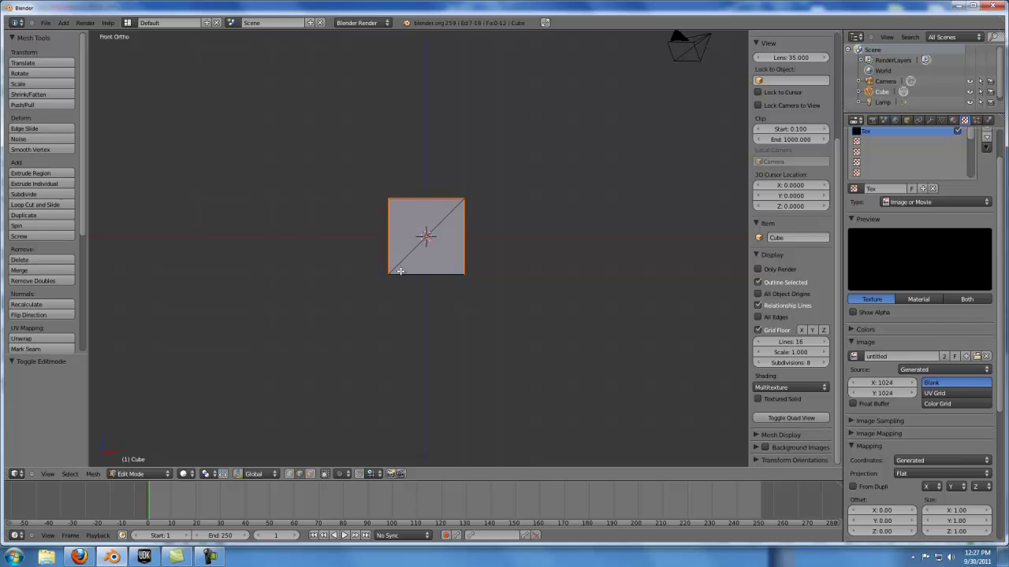
# - Export the cube from Object Mode to the Desktop as the ASE file 2u
pyautogui.press('Tab')
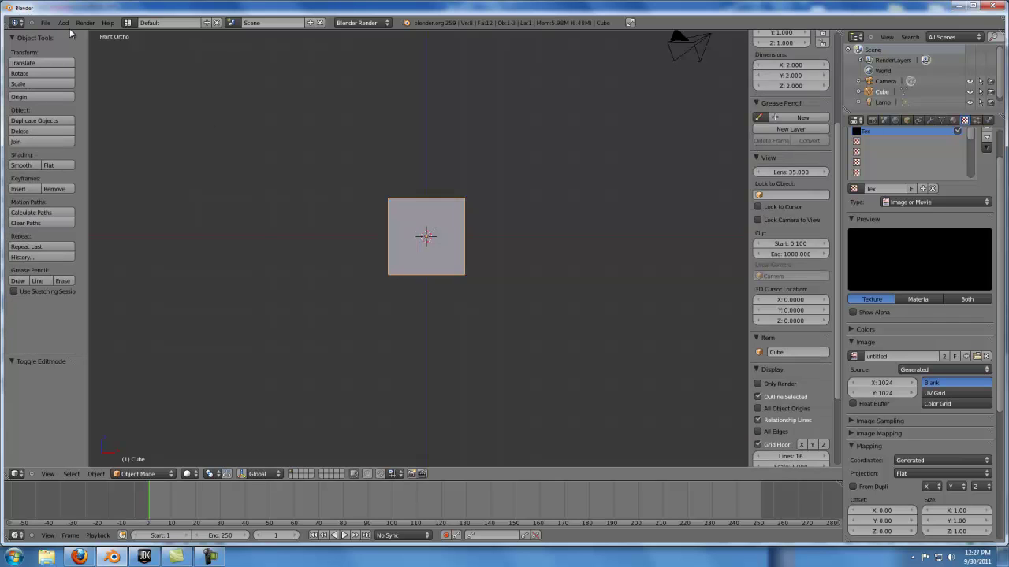
pyautogui.click(45, 24)
pyautogui.moveTo(95, 193)
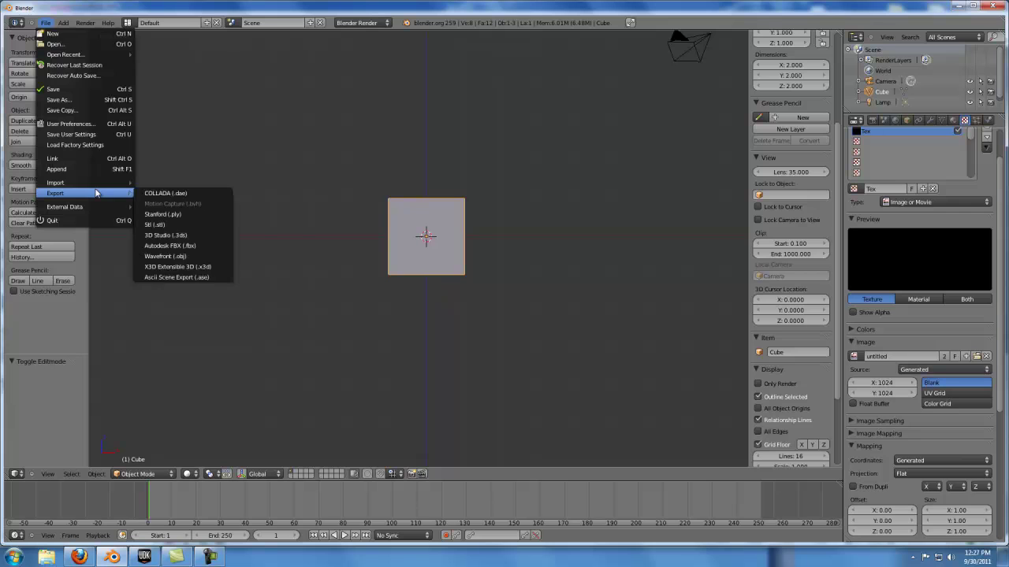
pyautogui.click(178, 277)
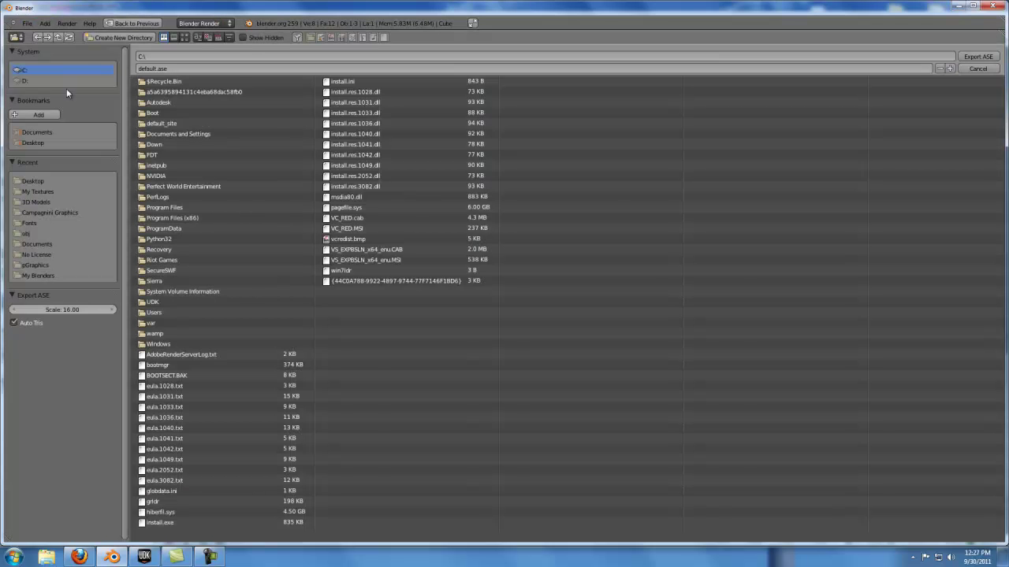
pyautogui.click(33, 181)
pyautogui.click(146, 68)
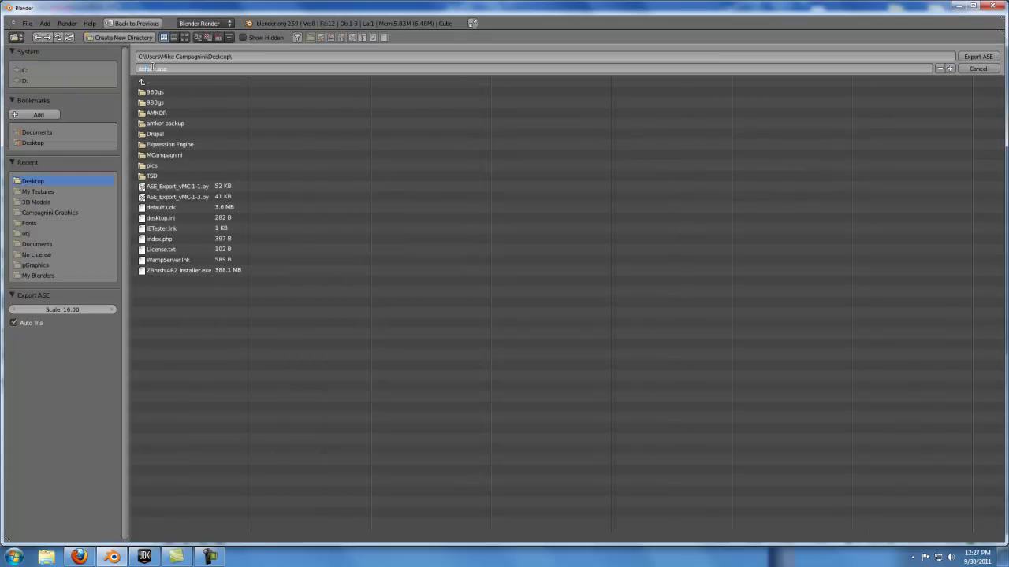
pyautogui.write('2u')
pyautogui.click(977, 57)
pyautogui.click(977, 56)
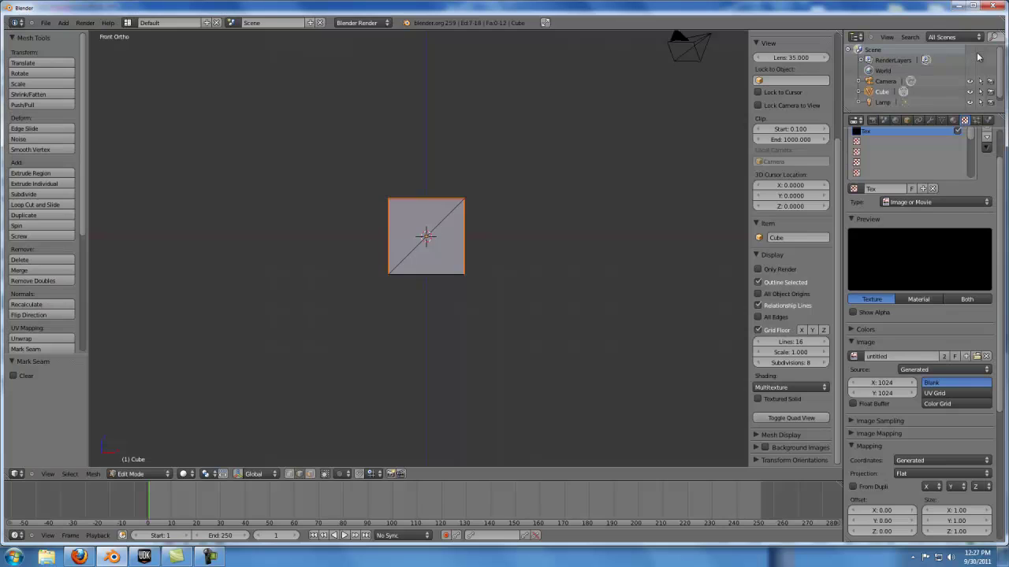
# - Import the 2u ASE file into UDK's Default package and drag the mesh into the level beside the character
pyautogui.click(153, 554)
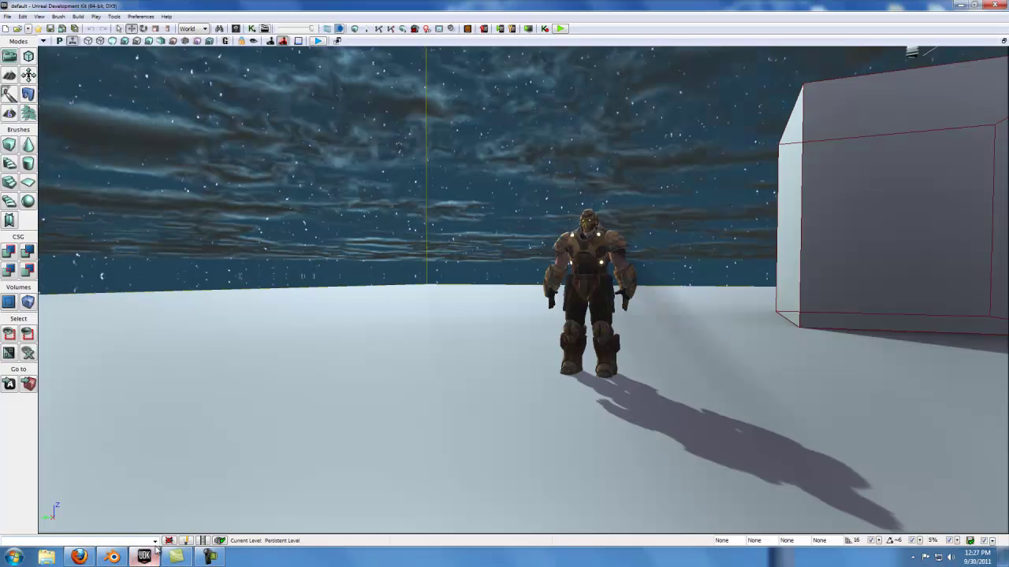
pyautogui.click(236, 28)
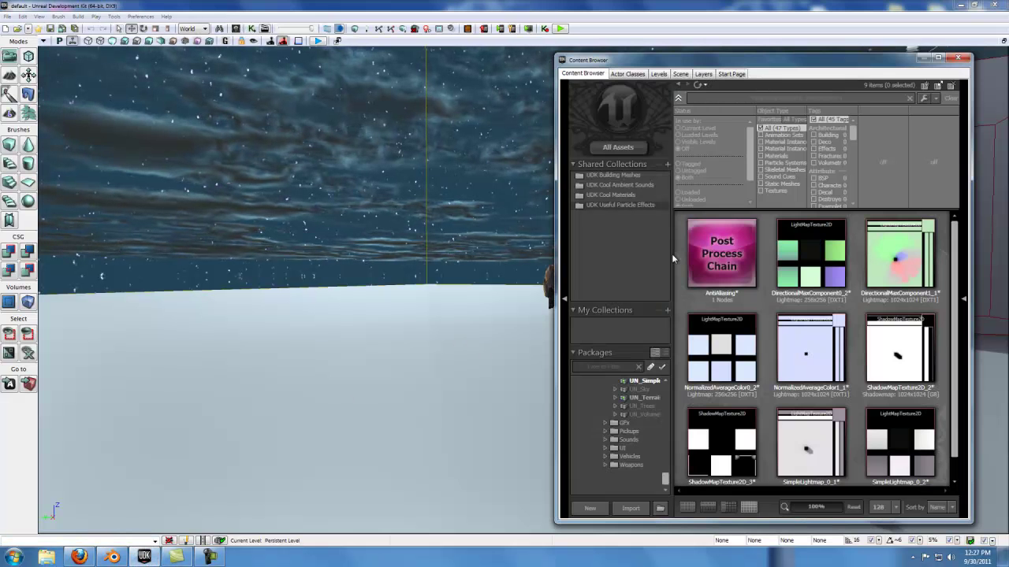
pyautogui.rightClick(764, 320)
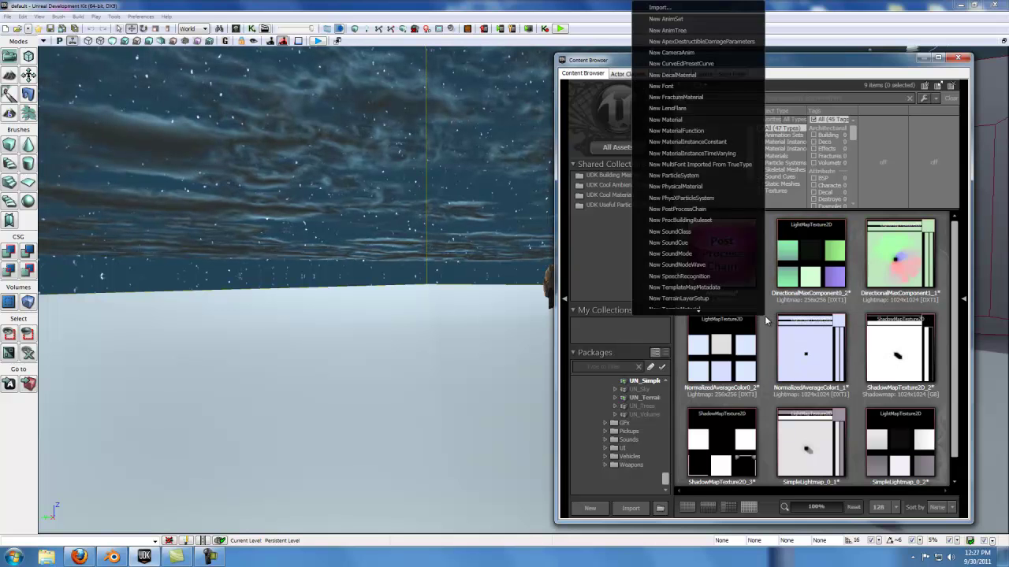
pyautogui.click(659, 7)
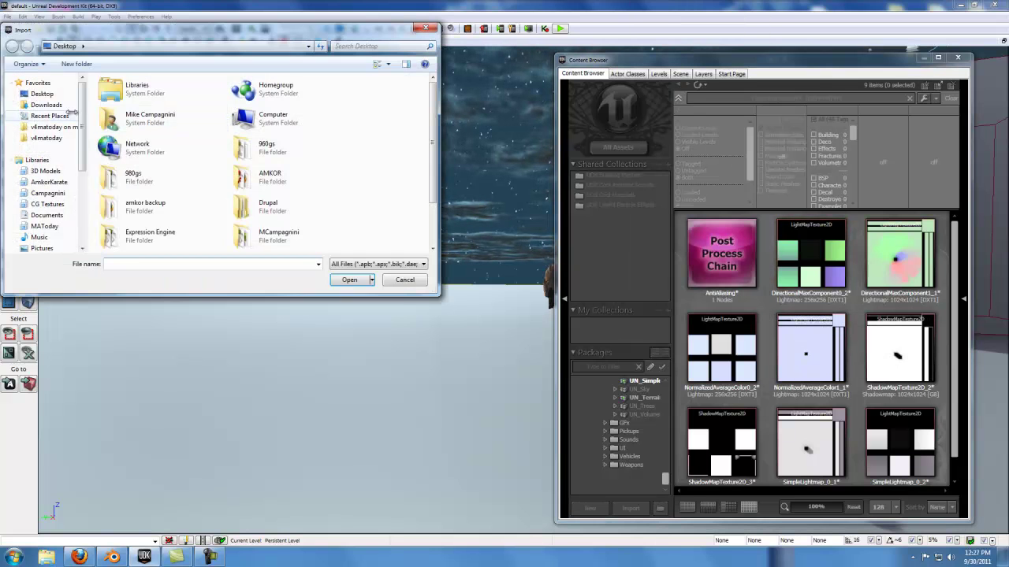
pyautogui.scroll(-2, 166, 228)
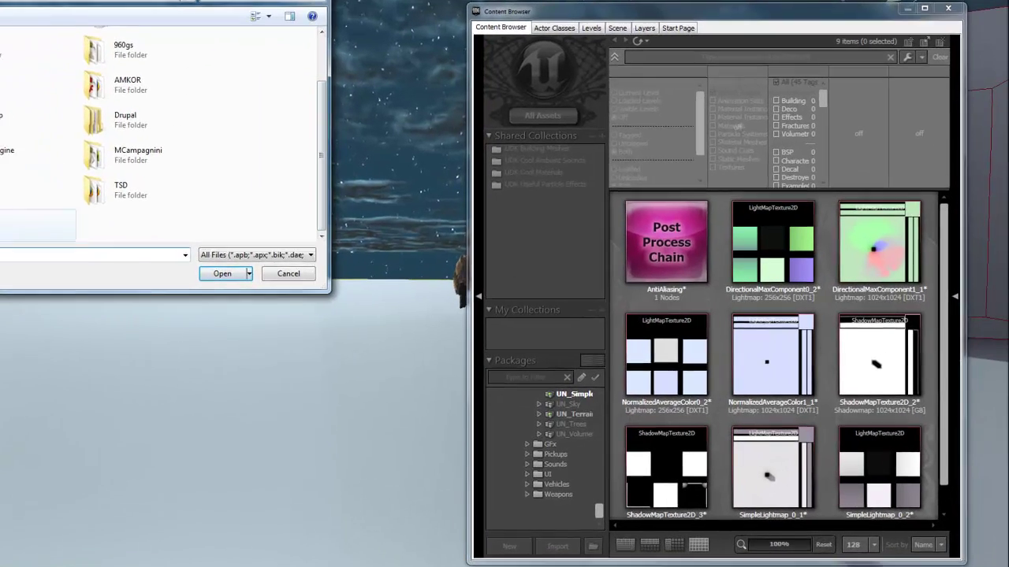
pyautogui.doubleClick(112, 225)
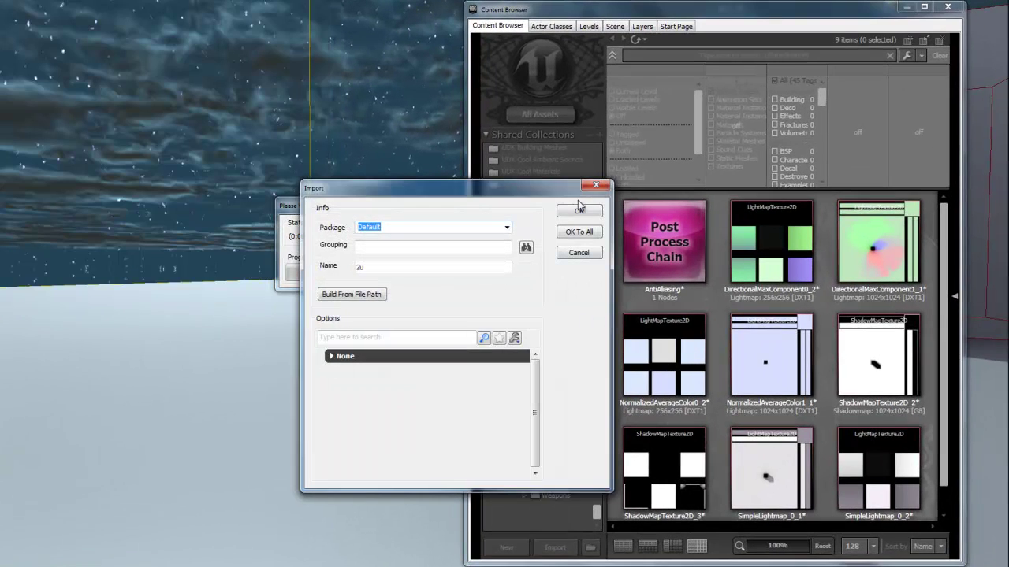
pyautogui.click(578, 210)
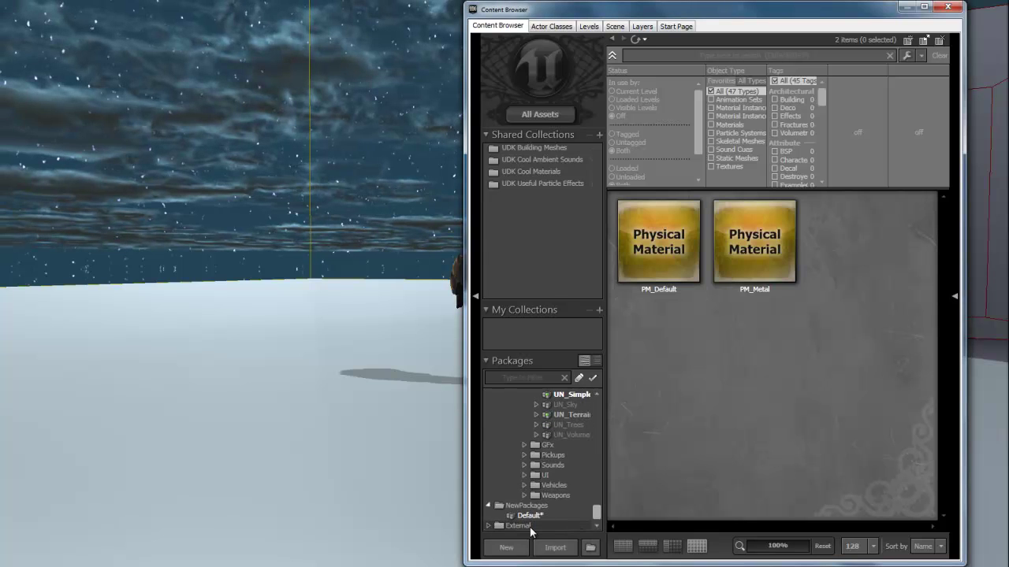
pyautogui.click(530, 527)
pyautogui.moveTo(660, 254); pyautogui.dragTo(319, 346)
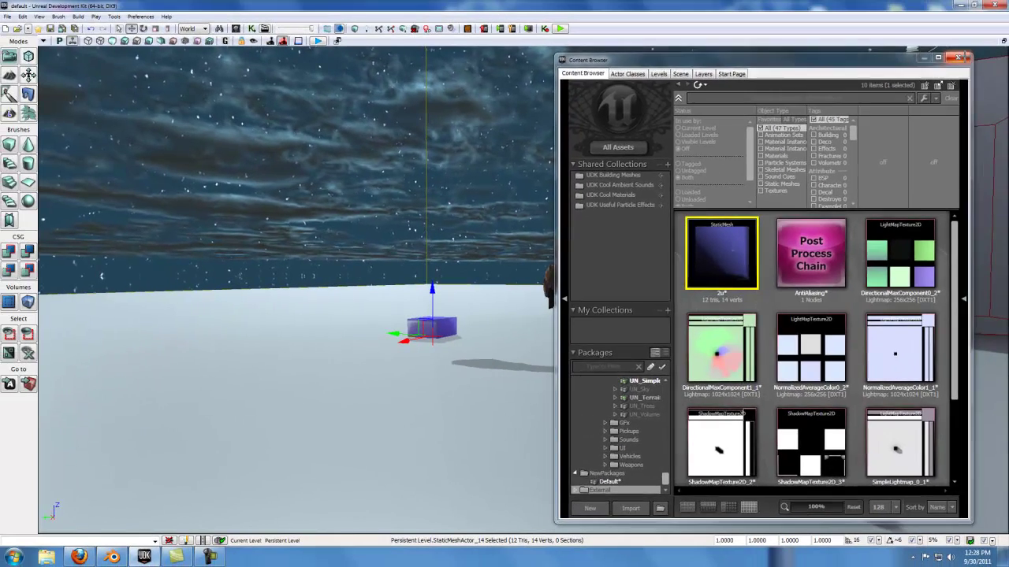
# - Close the Content Browser, nudge the viewport toward the new box, and switch to Blender and back to UDK
pyautogui.click(954, 11)
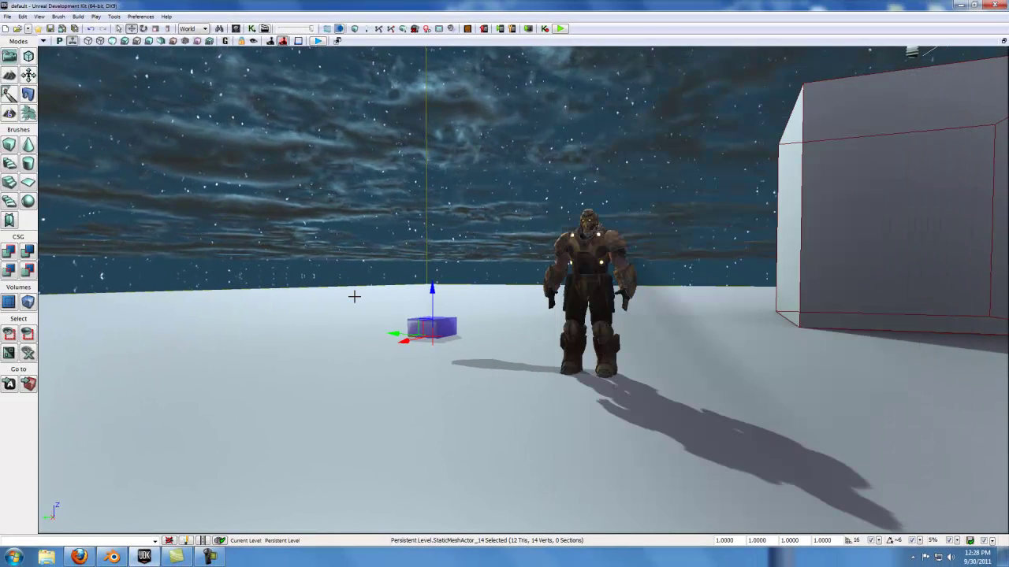
pyautogui.moveTo(358, 295); pyautogui.dragTo(364, 299)
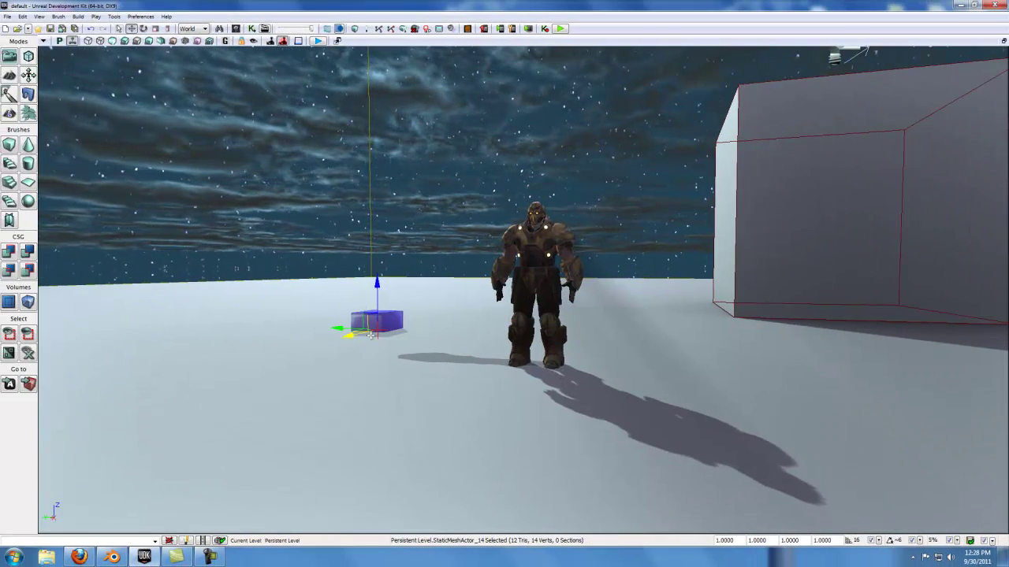
pyautogui.click(112, 557)
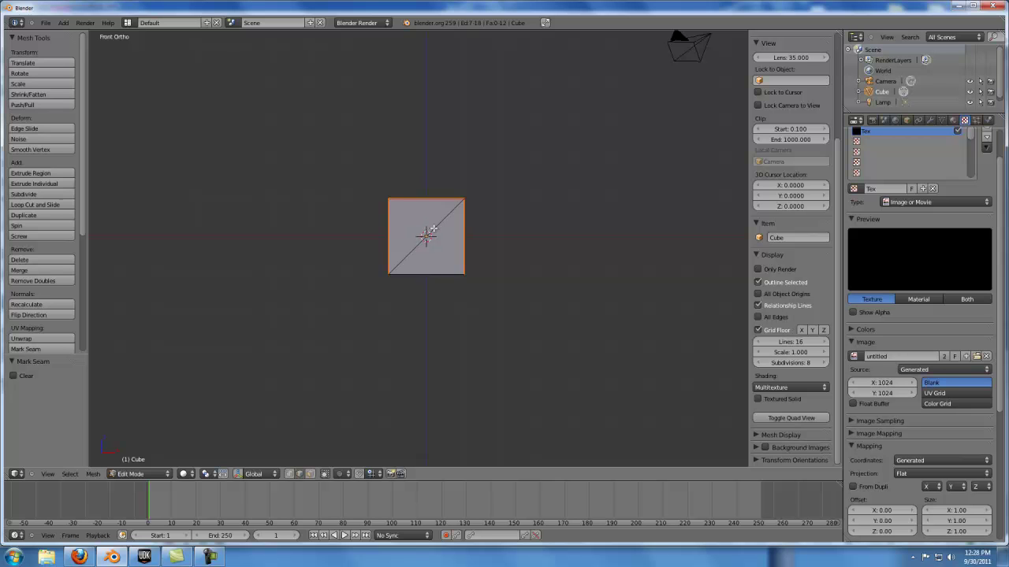
pyautogui.click(143, 557)
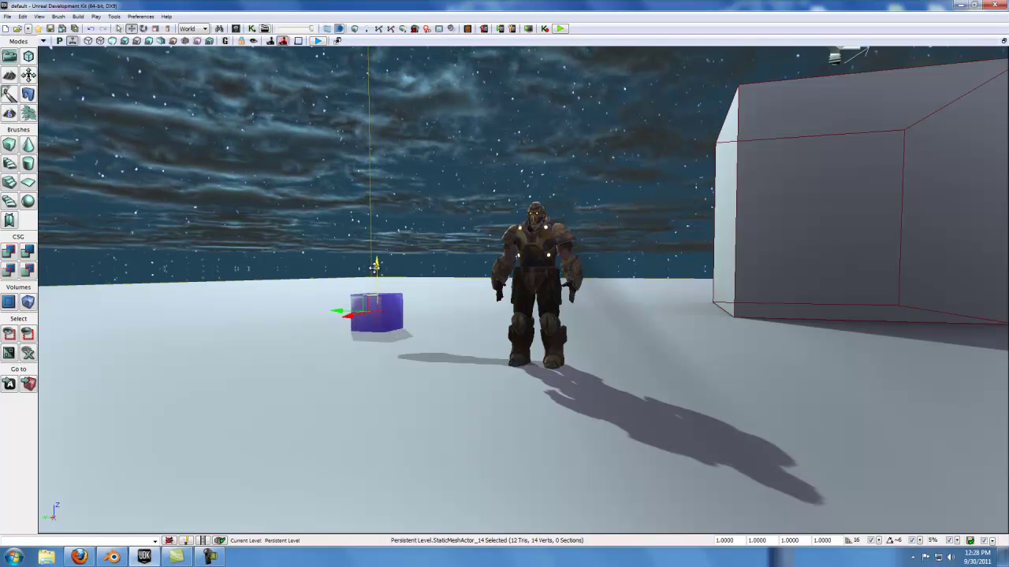
# - Move the cube along X and Alt-drag two copies upward into a three-cube column
pyautogui.moveTo(342, 309); pyautogui.dragTo(383, 333)
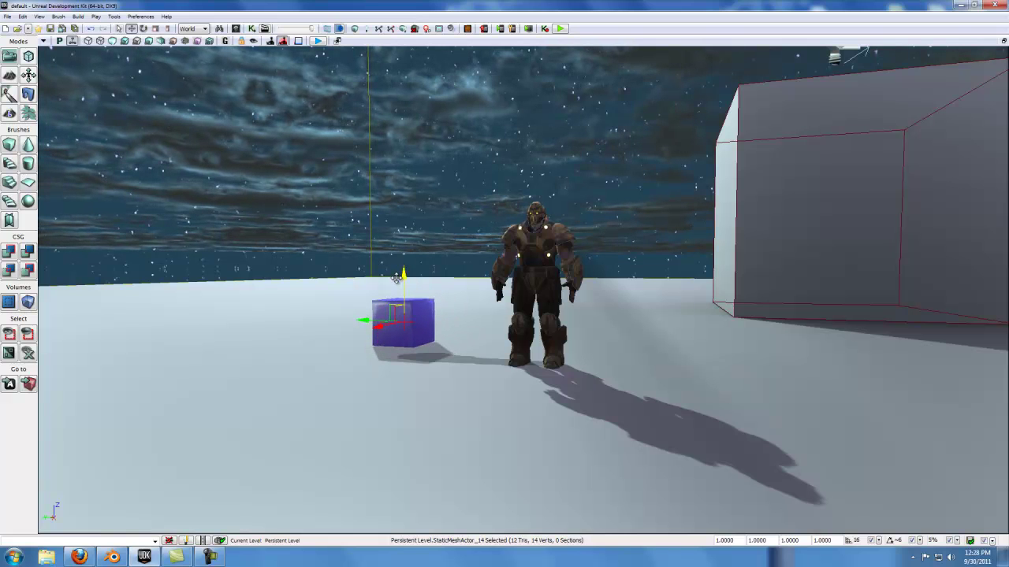
pyautogui.keyDown('alt'); pyautogui.moveTo(400, 276); pyautogui.dragTo(403, 231); pyautogui.keyUp('alt')
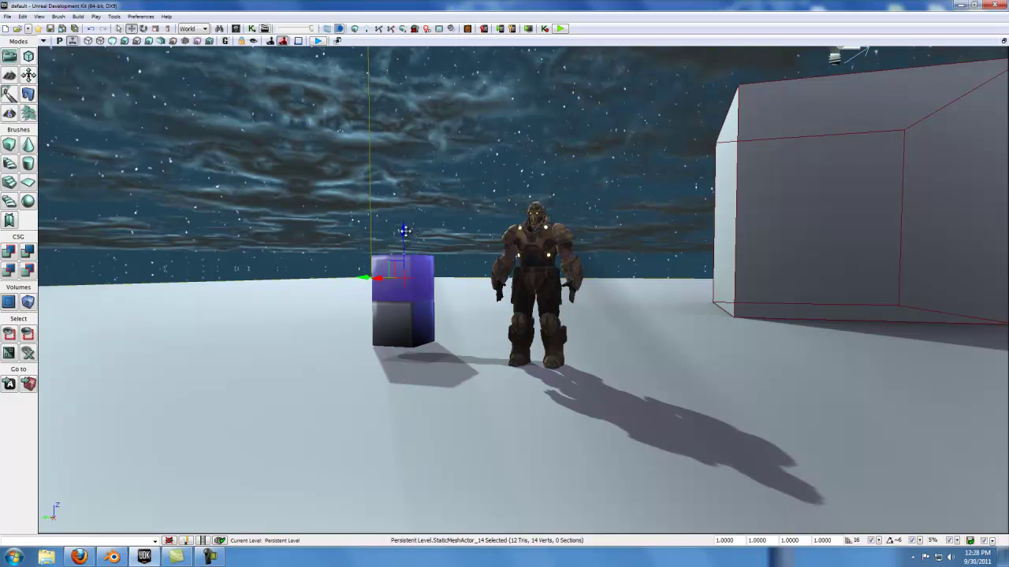
pyautogui.keyDown('alt'); pyautogui.moveTo(402, 229); pyautogui.dragTo(402, 183); pyautogui.keyUp('alt')
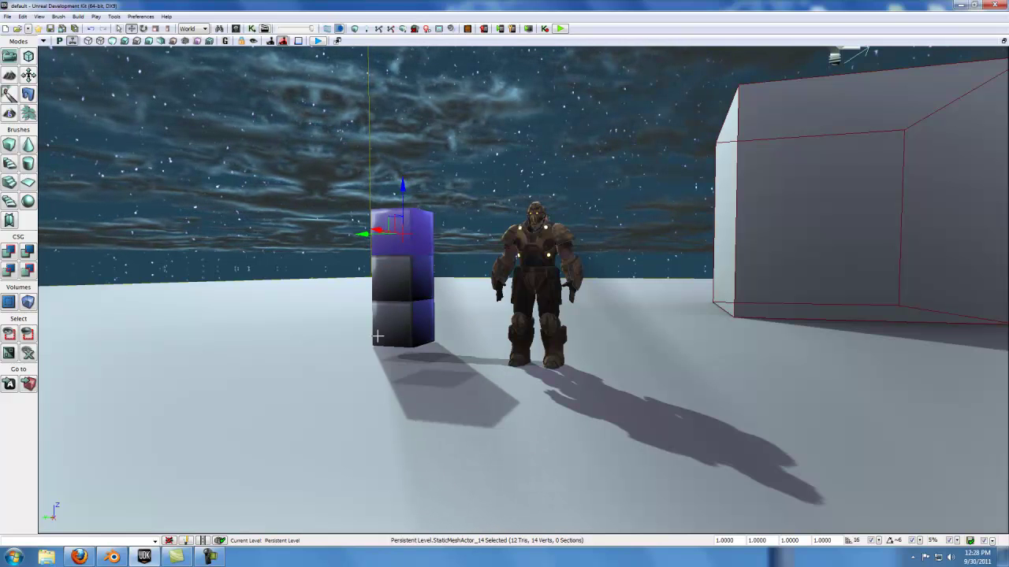
# - Orbit and zoom toward the character, select each of the three stacked blocks, and return to Blender
pyautogui.moveTo(410, 321)
pyautogui.mouseDown(button='right')
pyautogui.moveTo(465, 317)
pyautogui.moveTo(409, 321)
pyautogui.mouseUp(button='right')
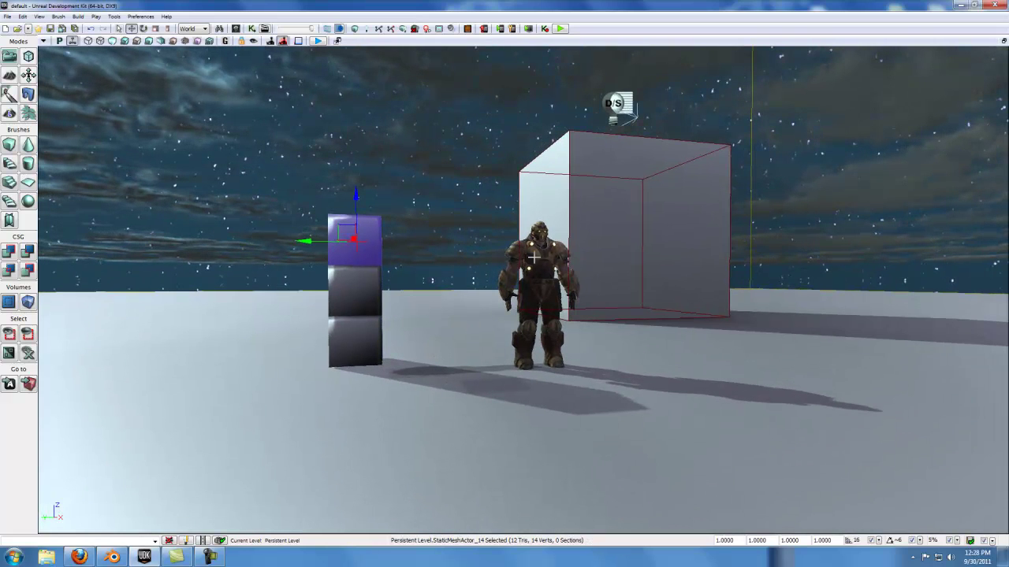
pyautogui.moveTo(542, 269); pyautogui.dragTo(603, 312, button='right')
pyautogui.scroll(3, 603, 312)
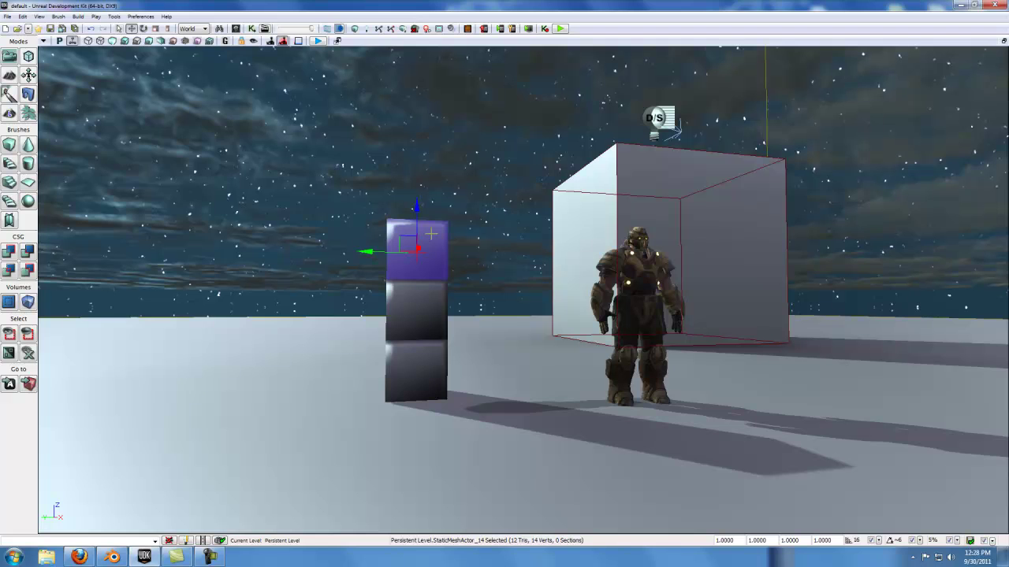
pyautogui.click(430, 325)
pyautogui.click(440, 264)
pyautogui.click(433, 318)
pyautogui.click(424, 361)
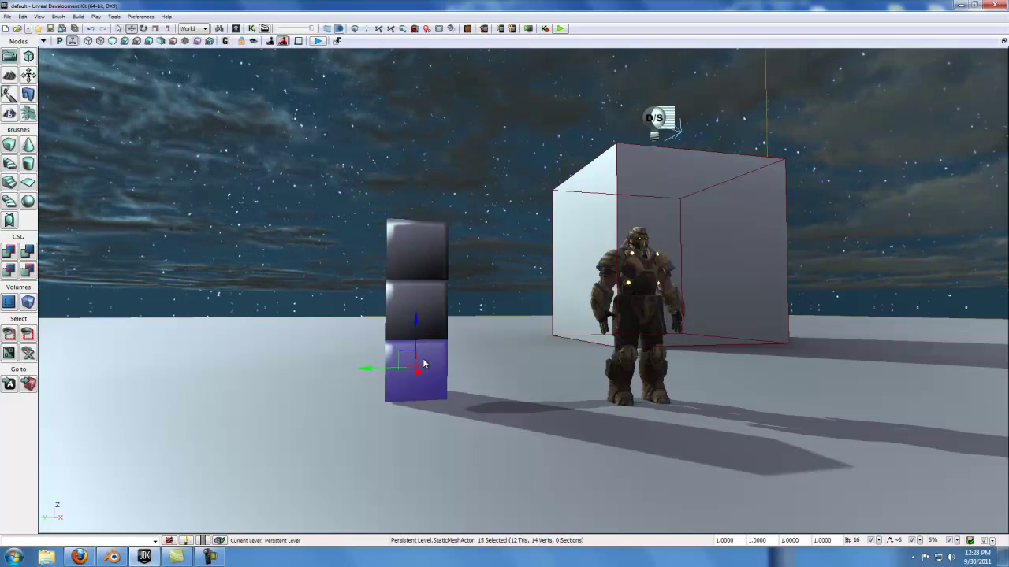
pyautogui.click(112, 556)
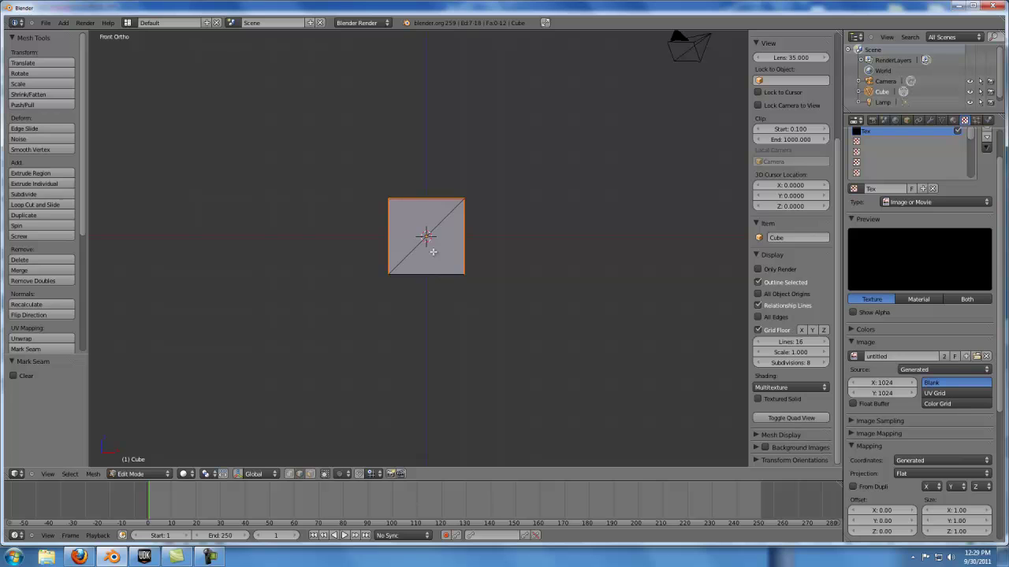
# - Select the whole cube mesh in Edit Mode and raise it 1.008 units along Z
pyautogui.press('Tab')
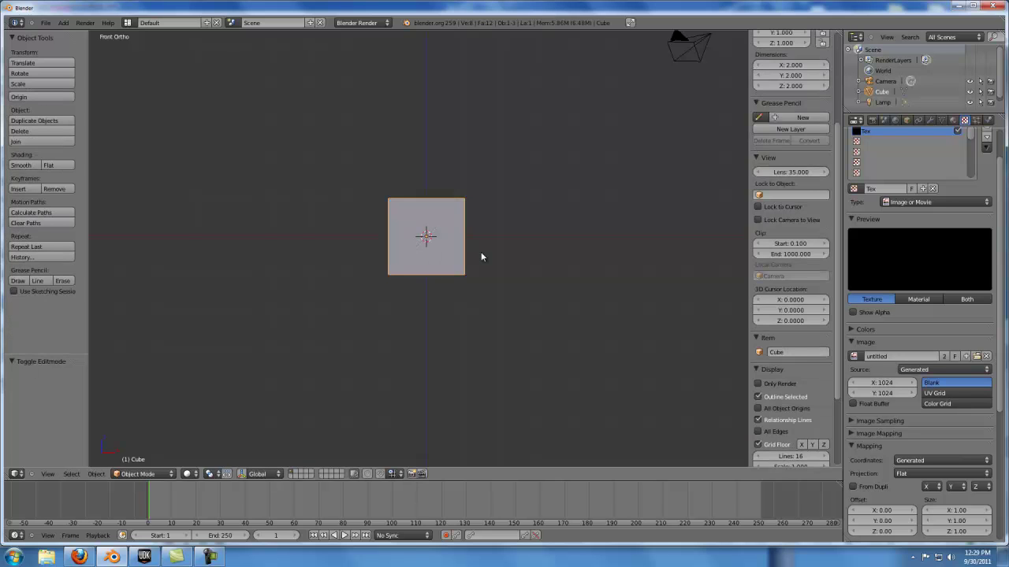
pyautogui.press('Tab')
pyautogui.press('a')
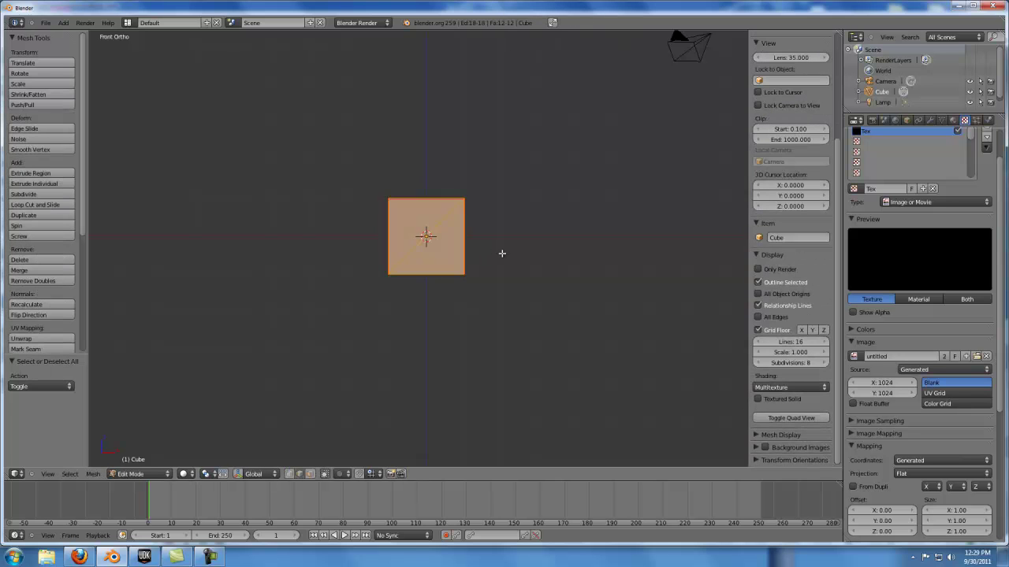
pyautogui.press('g')
pyautogui.press('z')
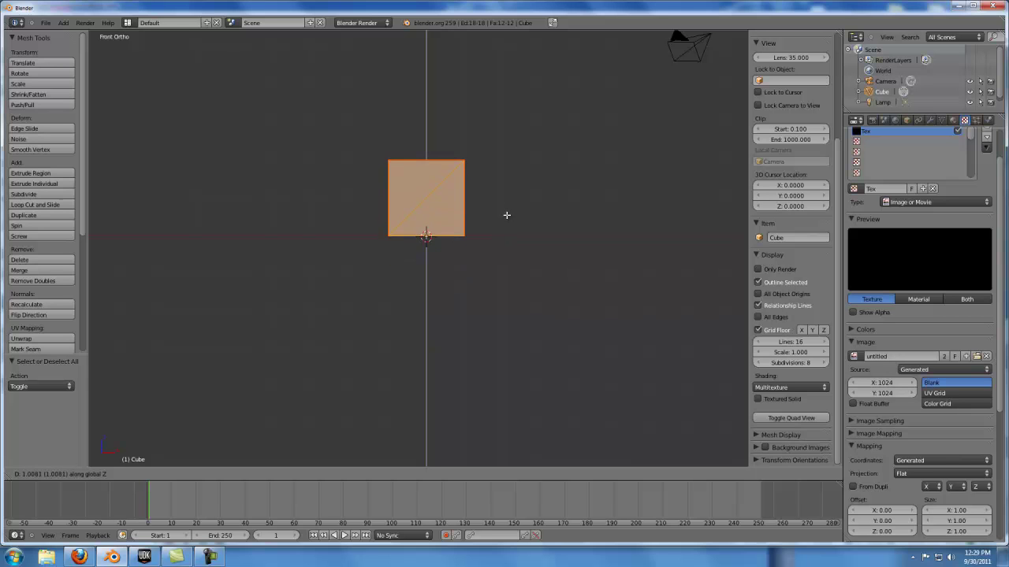
pyautogui.click(507, 215)
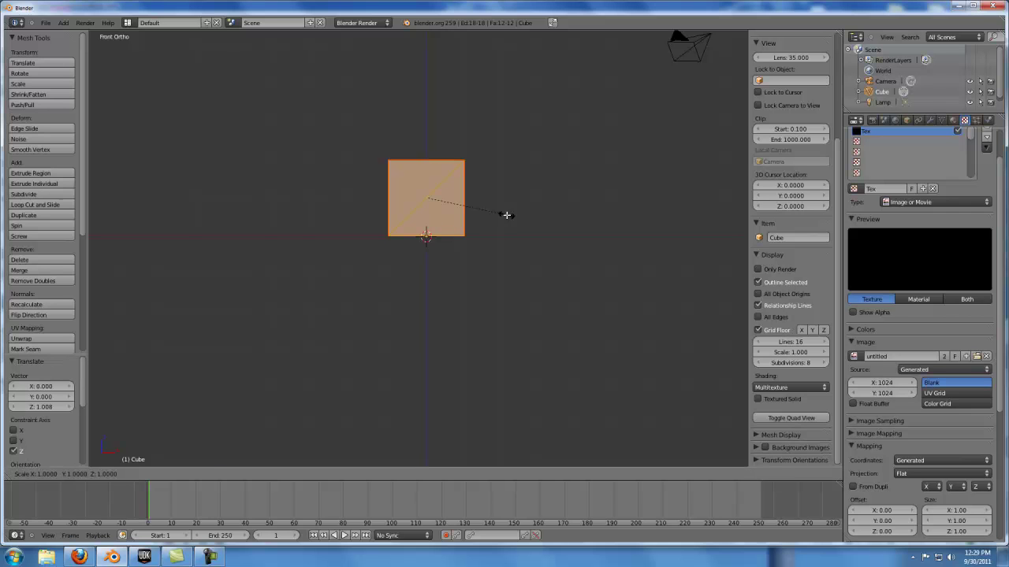
# - Reframe the view and try a Z-axis scale, then cancel it
pyautogui.scroll(-3, 513, 224)
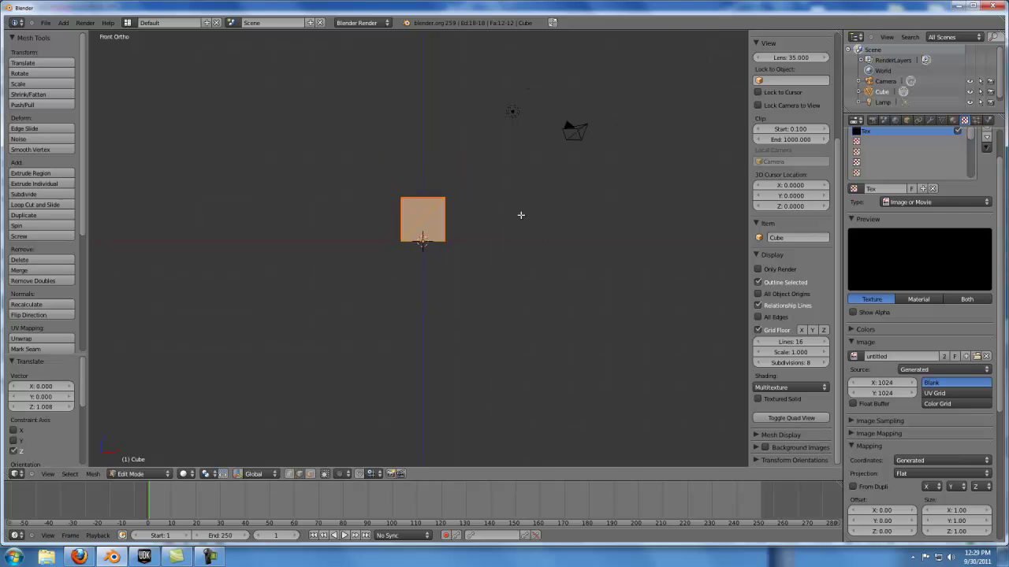
pyautogui.keyDown('shift'); pyautogui.moveTo(509, 178); pyautogui.dragTo(511, 228, button='middle'); pyautogui.keyUp('shift')
pyautogui.press('s')
pyautogui.press('z')
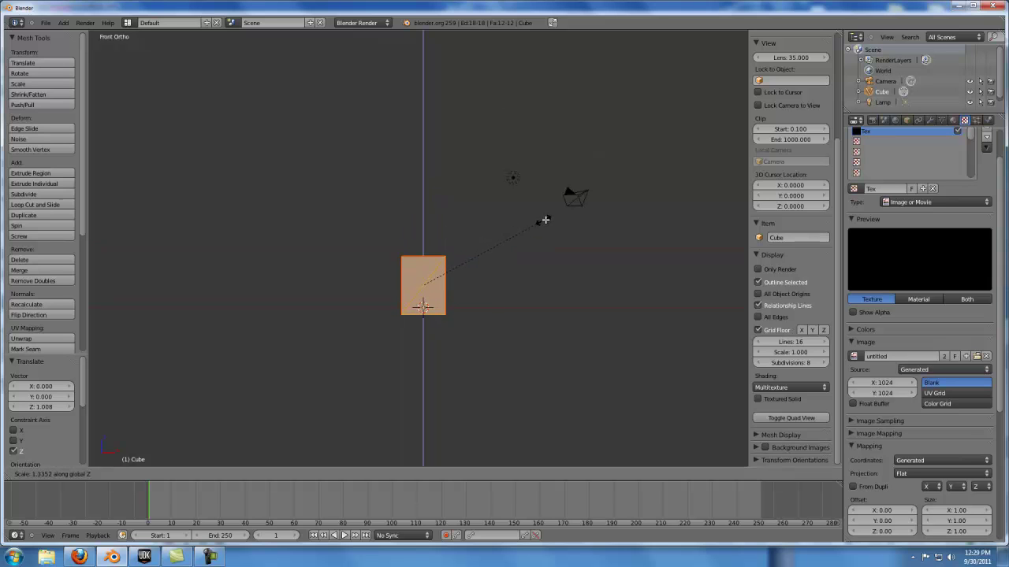
pyautogui.press('Escape')
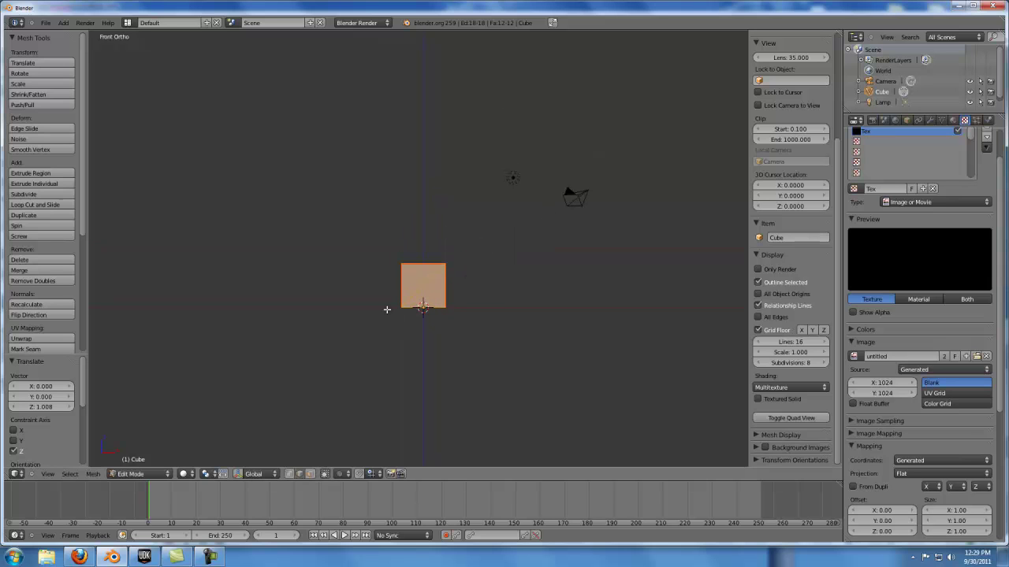
# - Set the pivot point to 3D Cursor and scale the mesh 2.998 along Z into a tall block
pyautogui.click(254, 474)
pyautogui.click(237, 473)
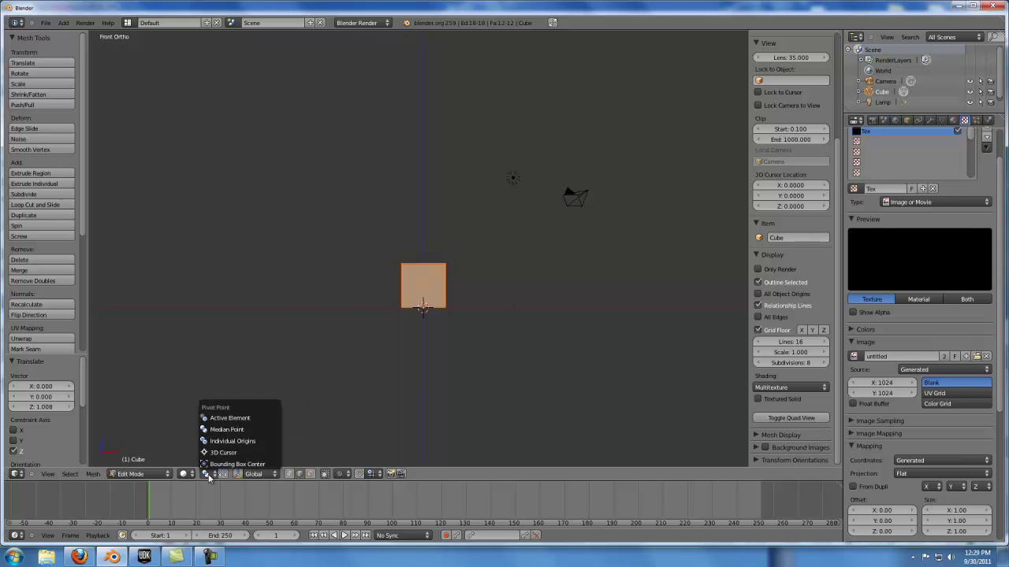
pyautogui.click(29, 486)
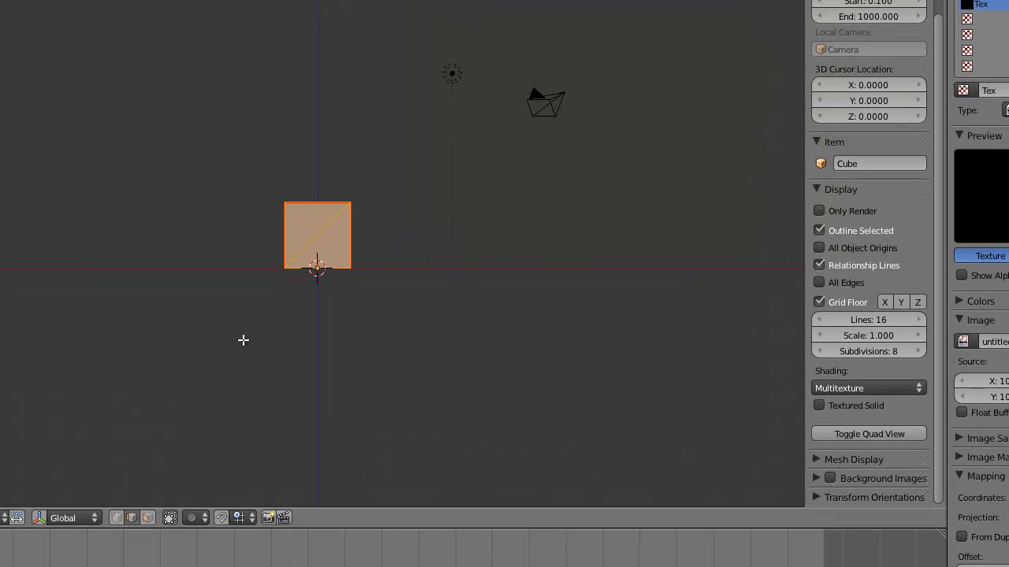
pyautogui.press('s')
pyautogui.press('z')
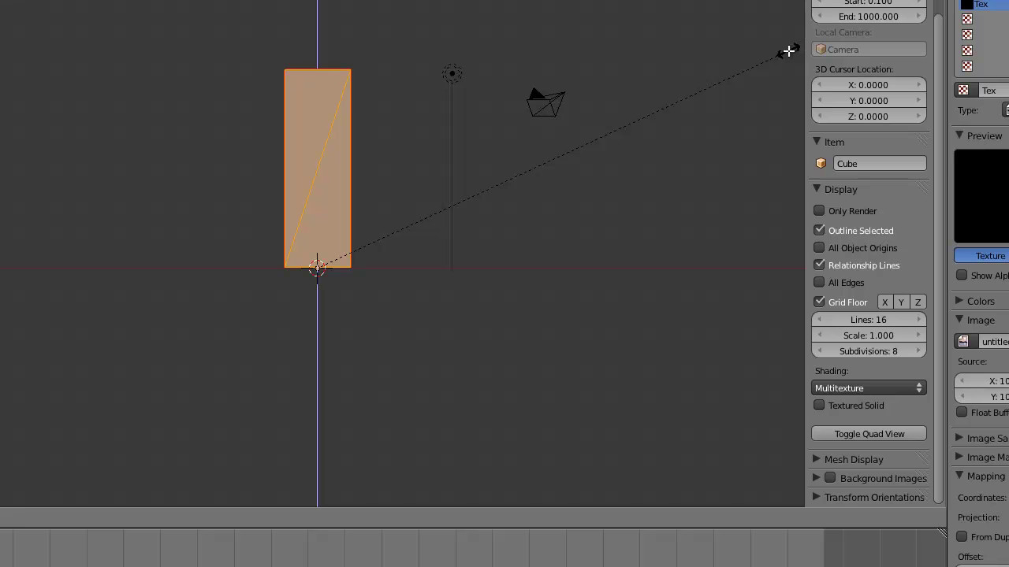
pyautogui.click(788, 50)
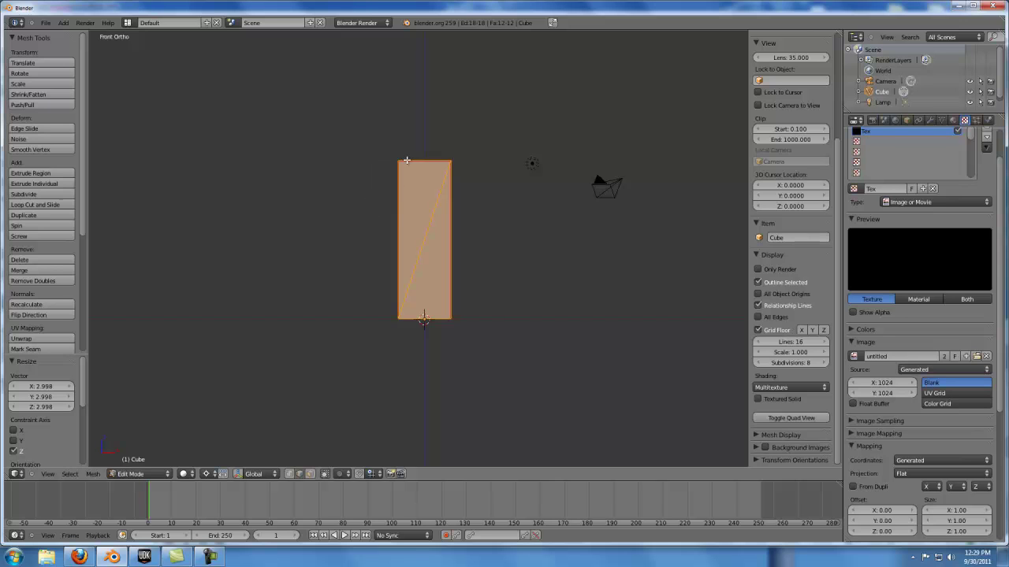
# - Export the tall box from Object Mode as a new ASE file on the Desktop
pyautogui.press('Tab')
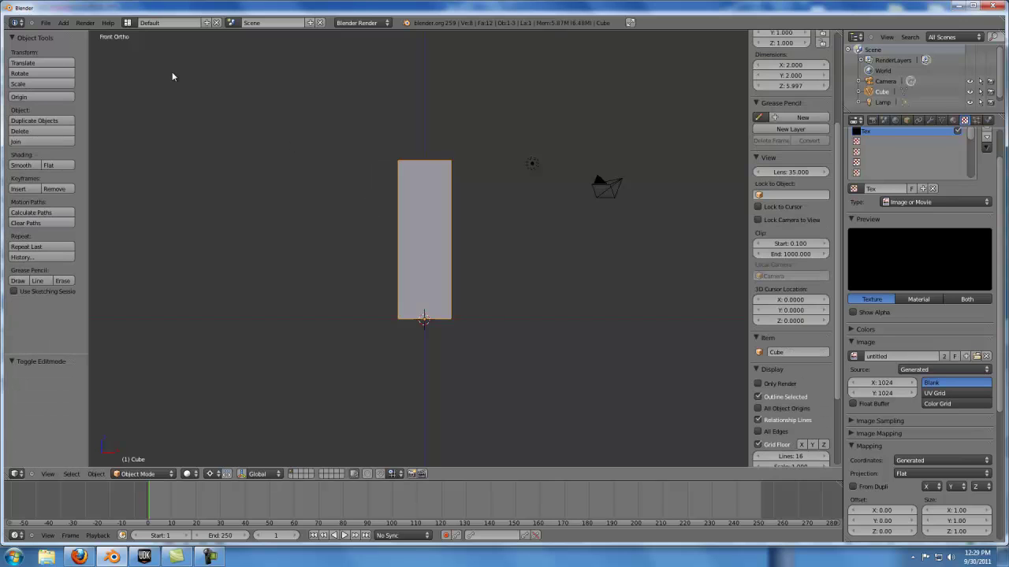
pyautogui.click(46, 22)
pyautogui.moveTo(71, 196)
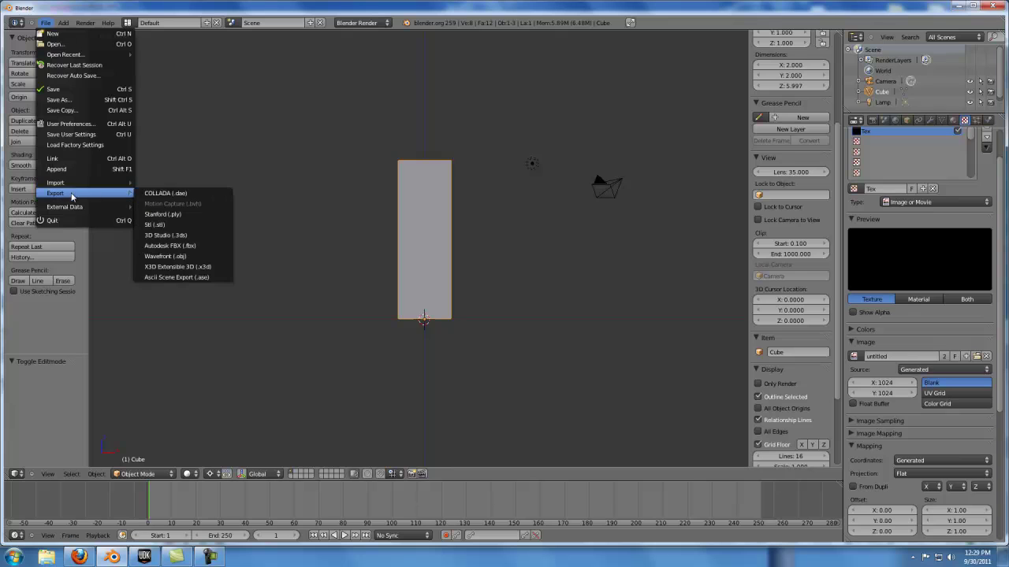
pyautogui.click(206, 274)
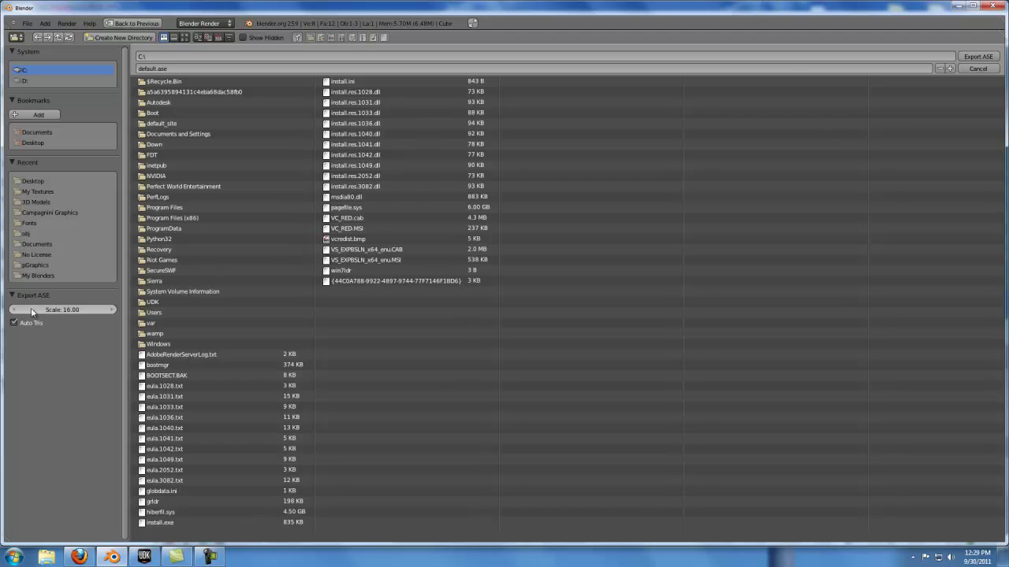
pyautogui.click(33, 142)
pyautogui.click(157, 69)
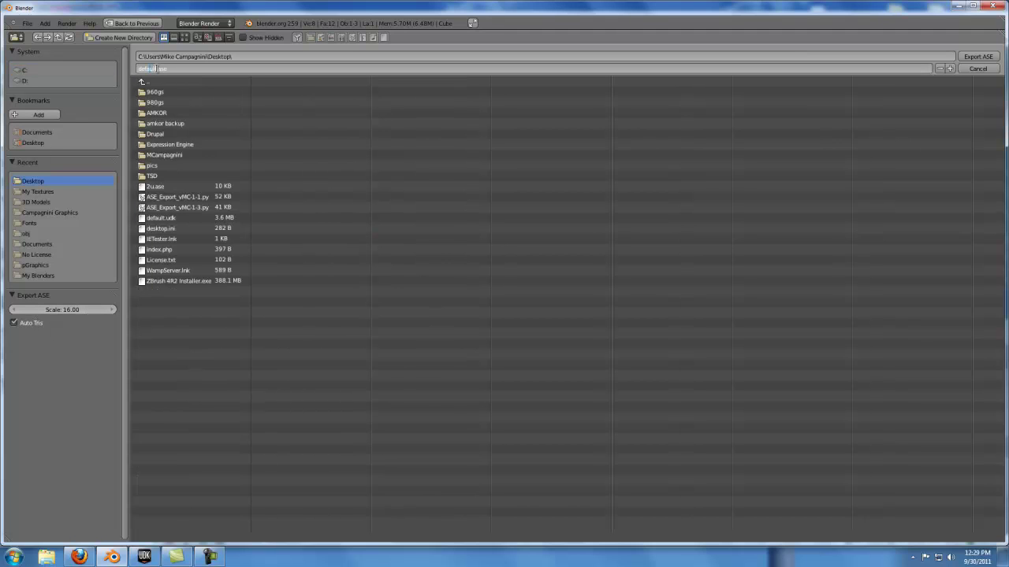
pyautogui.moveTo(157, 68); pyautogui.dragTo(122, 68)
pyautogui.click(977, 57)
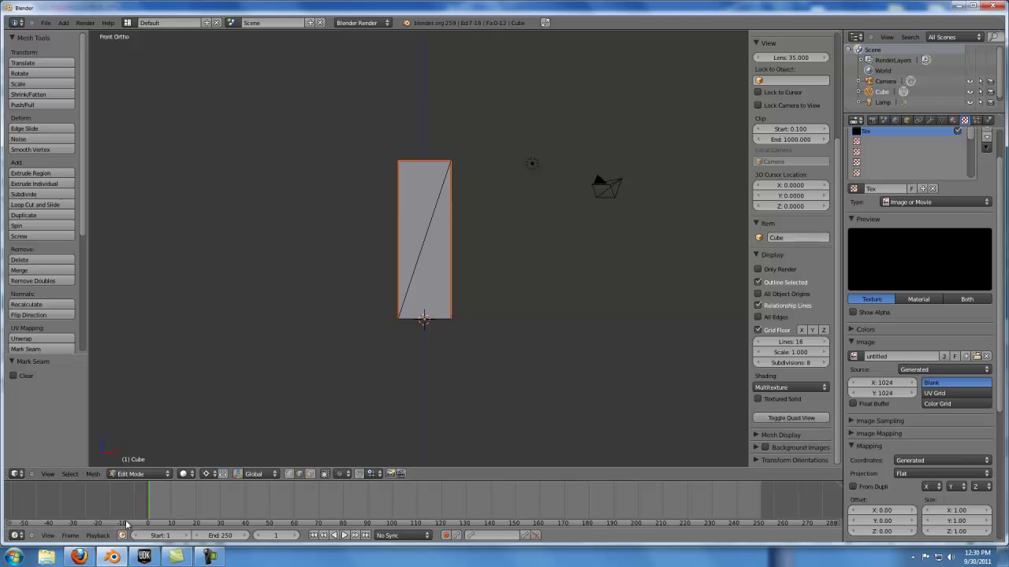
# - Import the exported 6u ASE file into UDK's Default package with the default import settings
pyautogui.click(144, 557)
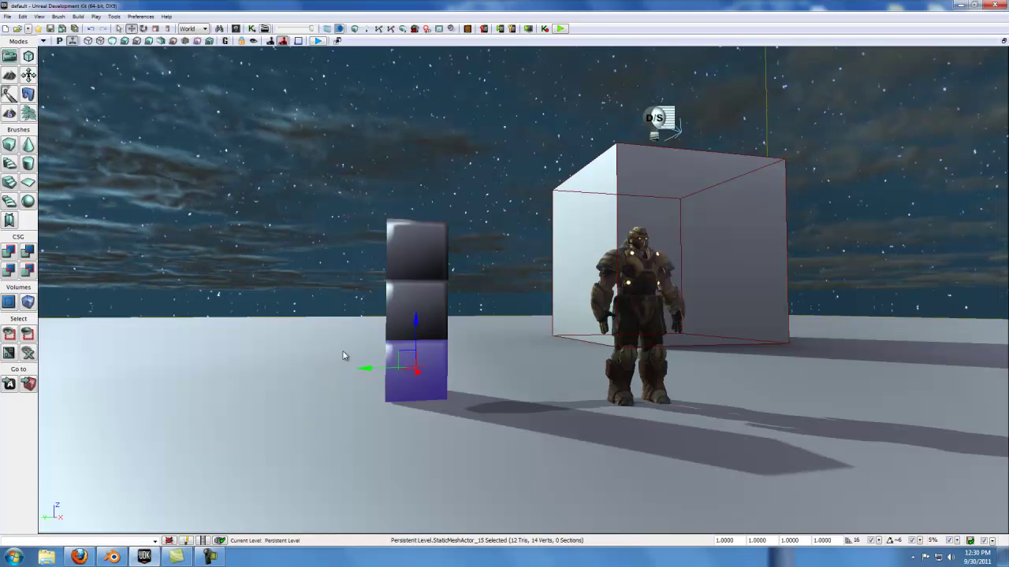
pyautogui.click(236, 29)
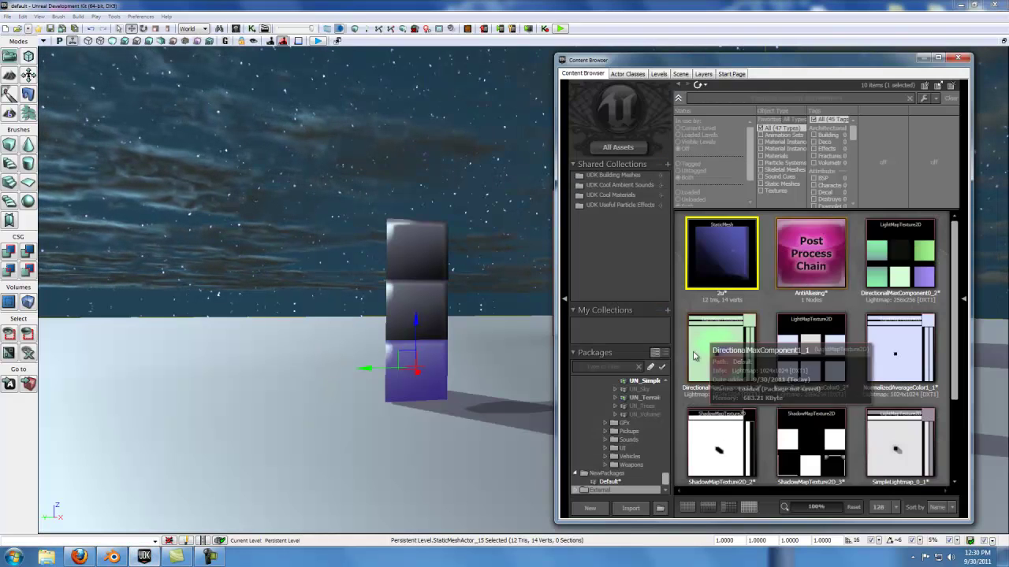
pyautogui.rightClick(692, 308)
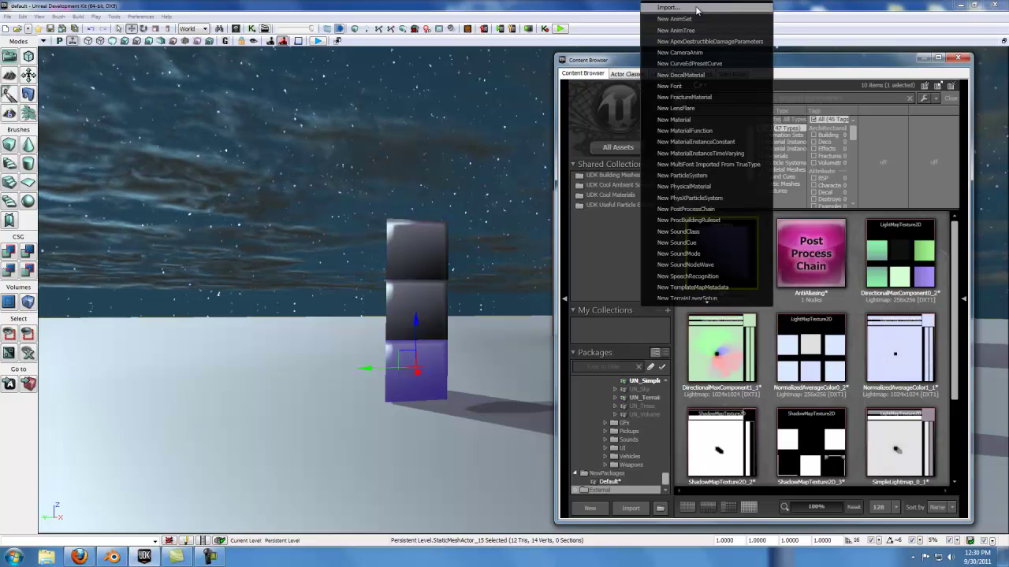
pyautogui.click(668, 7)
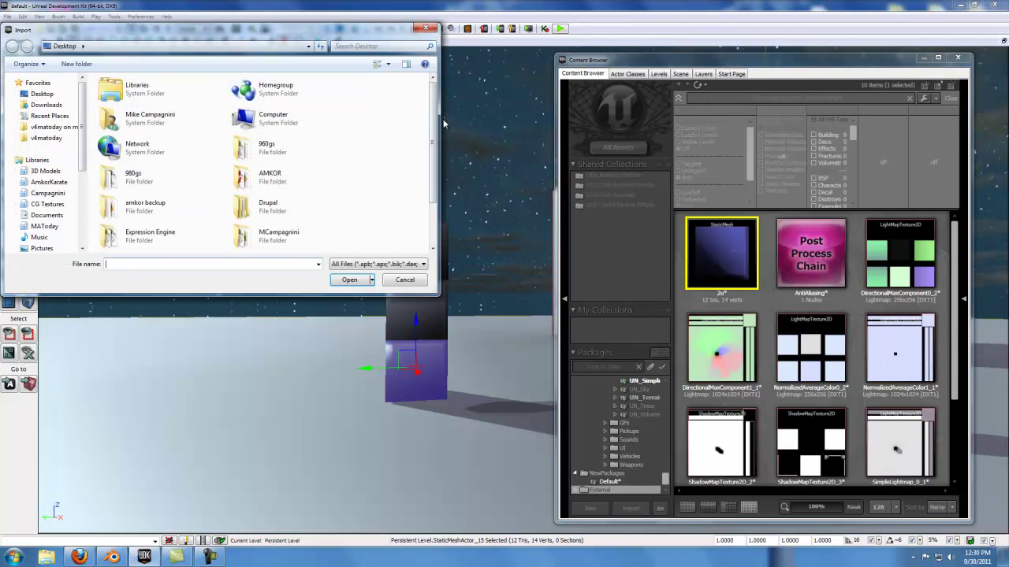
pyautogui.scroll(-5, 315, 158)
pyautogui.doubleClick(260, 232)
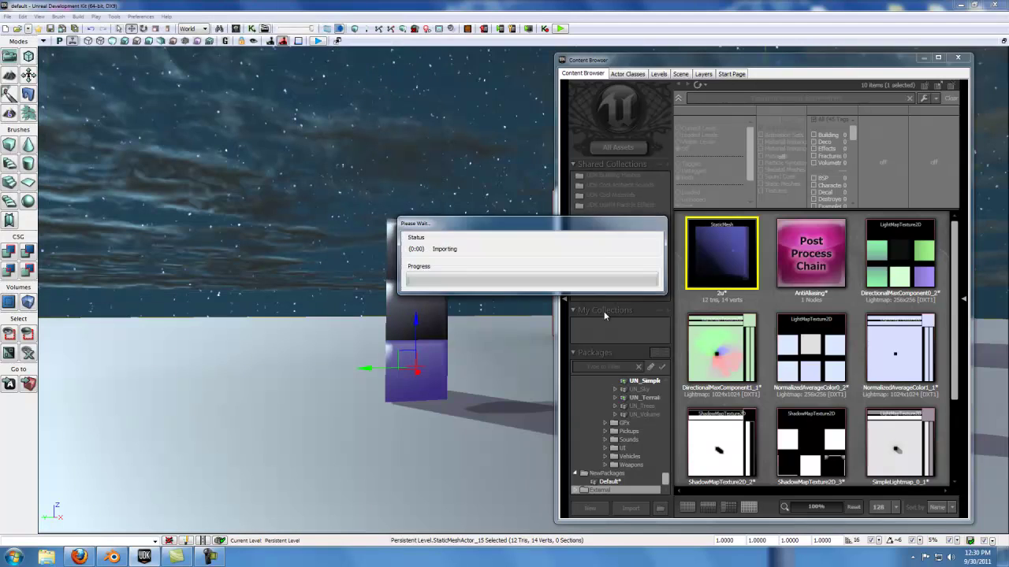
pyautogui.click(651, 228)
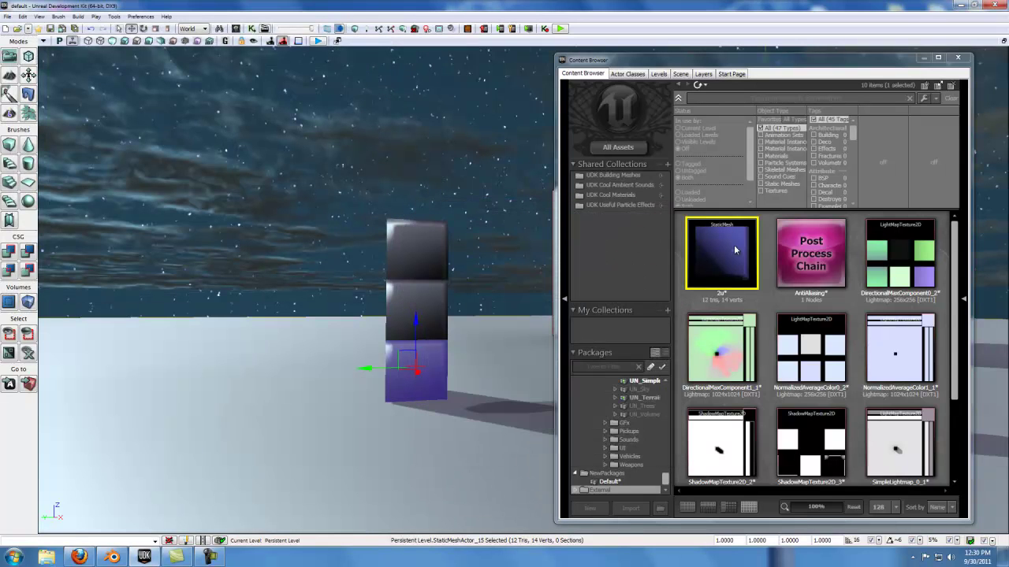
# - Browse the package list and show the NEC_Walls package contents
pyautogui.scroll(5, 630, 442)
pyautogui.click(644, 481)
pyautogui.click(663, 448)
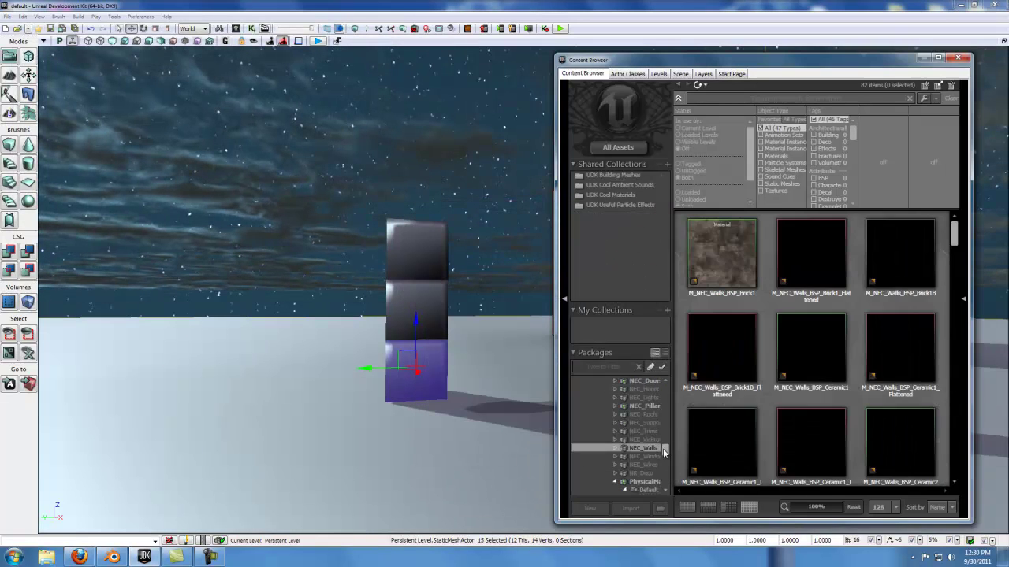
pyautogui.scroll(-5, 663, 451)
# - Add the 6u static mesh from the Default package into the level
pyautogui.click(610, 482)
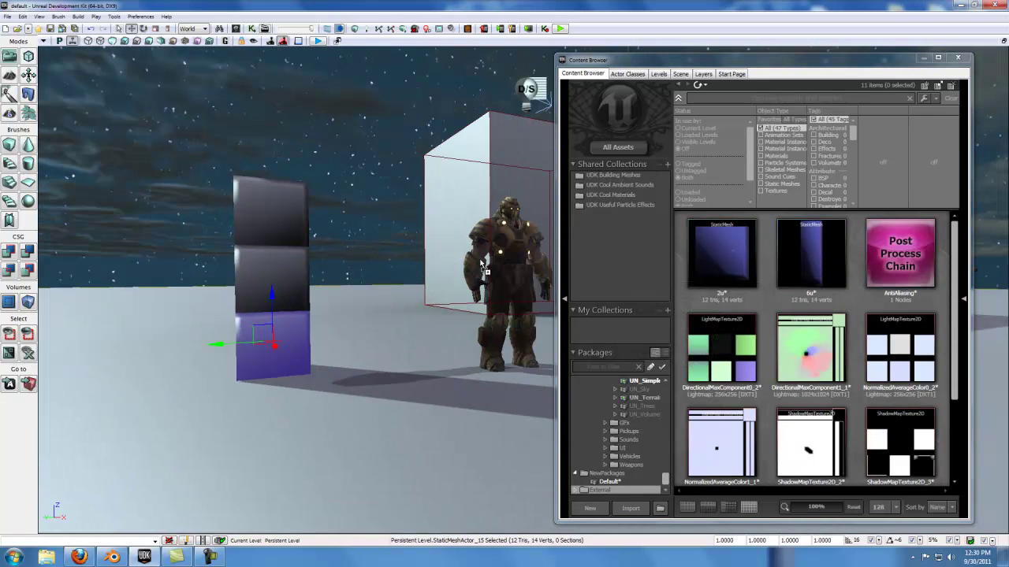
pyautogui.click(820, 256)
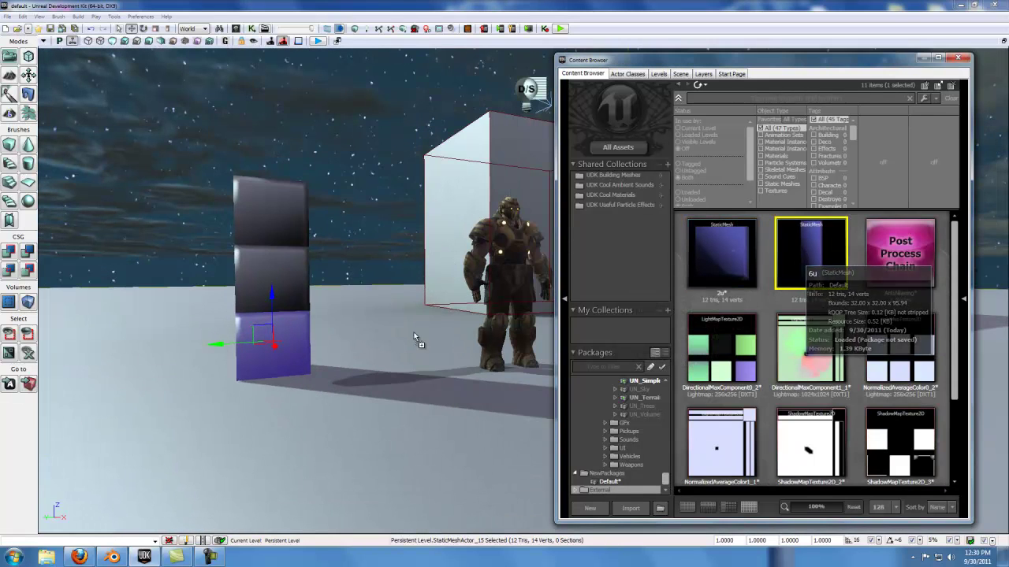
pyautogui.click(366, 321)
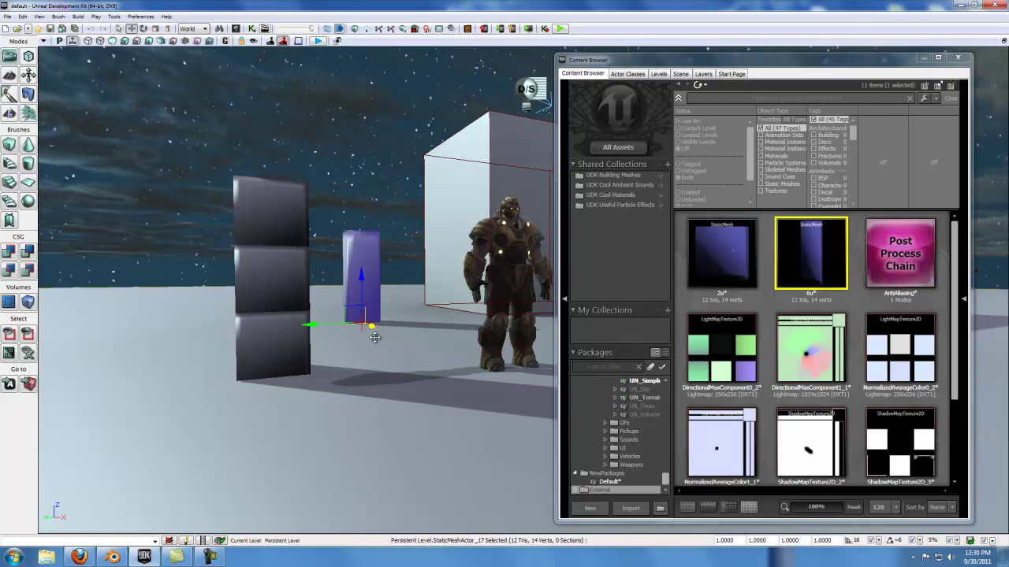
# - Move the 6u box down onto the floor, right beside the three stacked cubes
pyautogui.moveTo(371, 332); pyautogui.dragTo(449, 427)
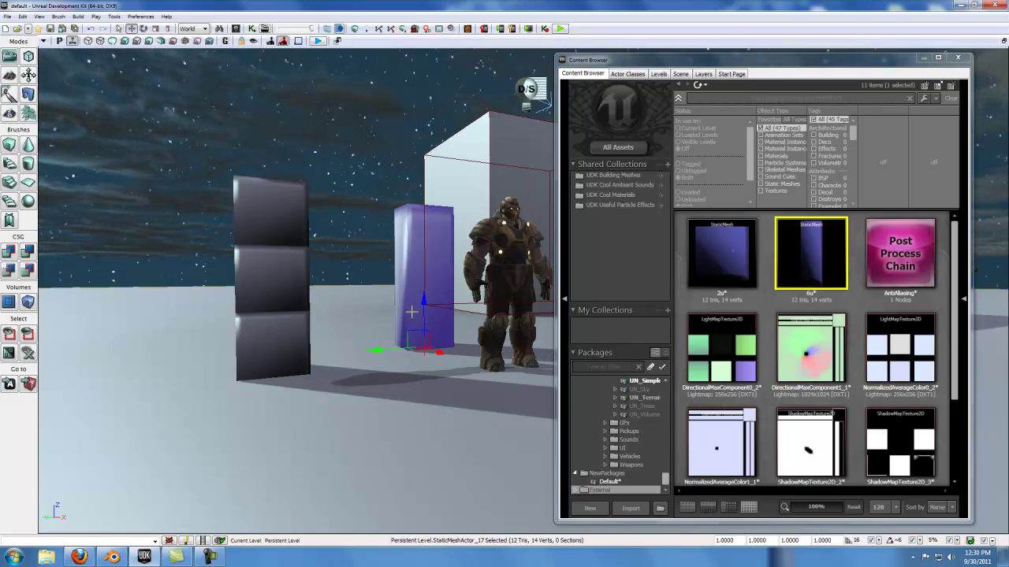
pyautogui.moveTo(428, 333)
pyautogui.mouseDown()
pyautogui.moveTo(431, 391)
pyautogui.moveTo(439, 317)
pyautogui.mouseUp()
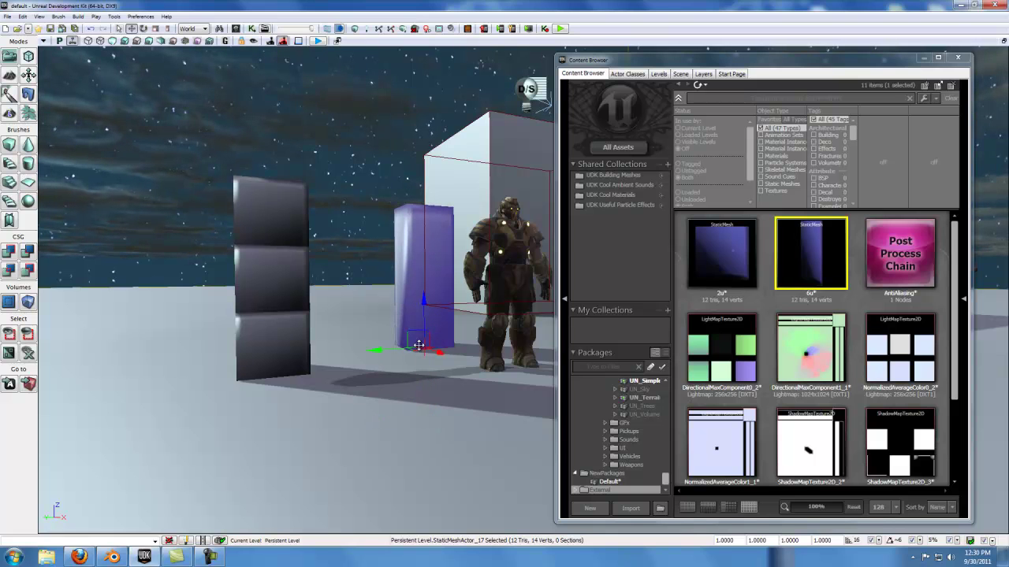
pyautogui.moveTo(380, 348); pyautogui.dragTo(351, 360)
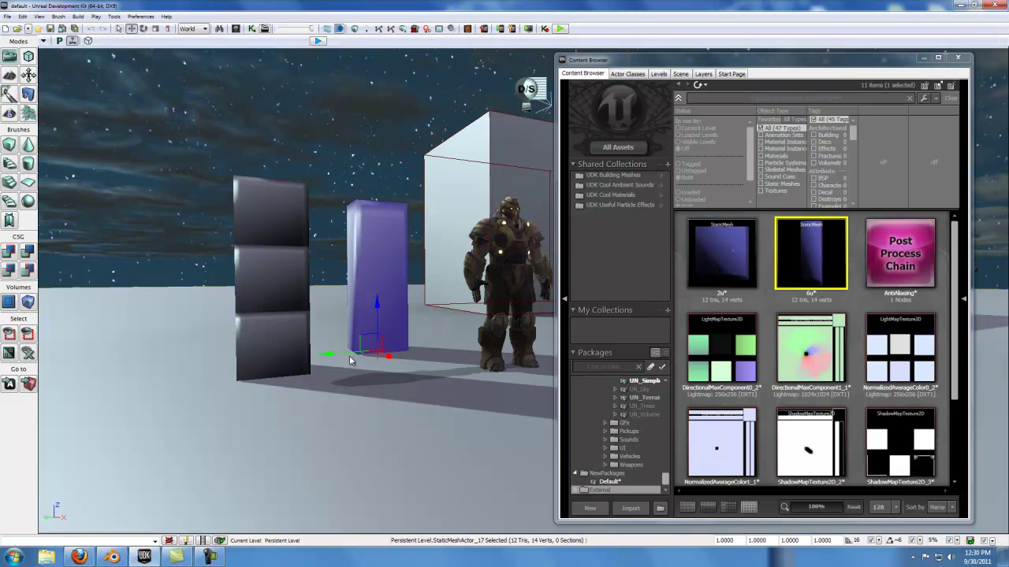
pyautogui.click(959, 58)
pyautogui.moveTo(480, 245); pyautogui.dragTo(268, 264)
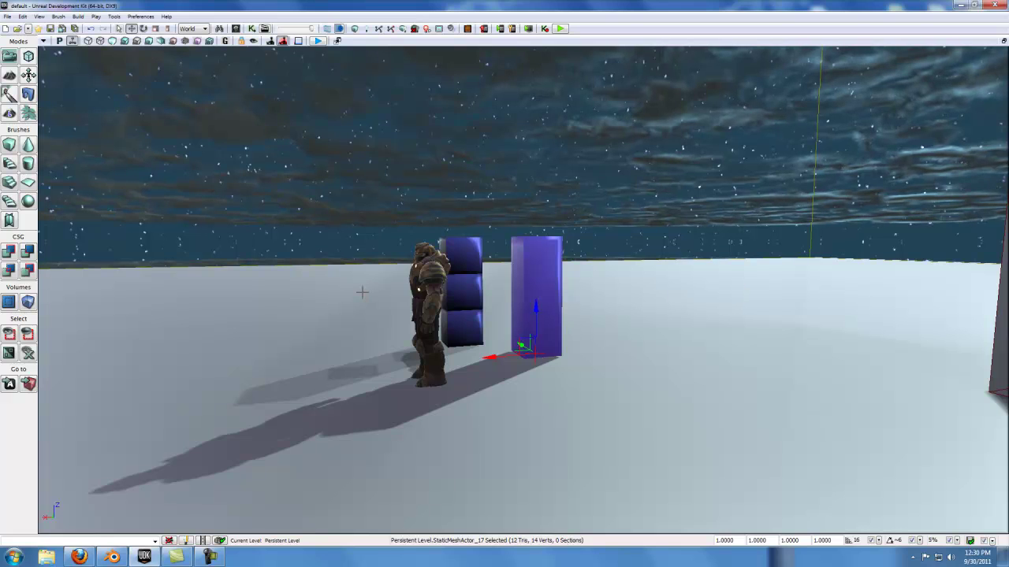
pyautogui.moveTo(620, 300); pyautogui.dragTo(731, 304)
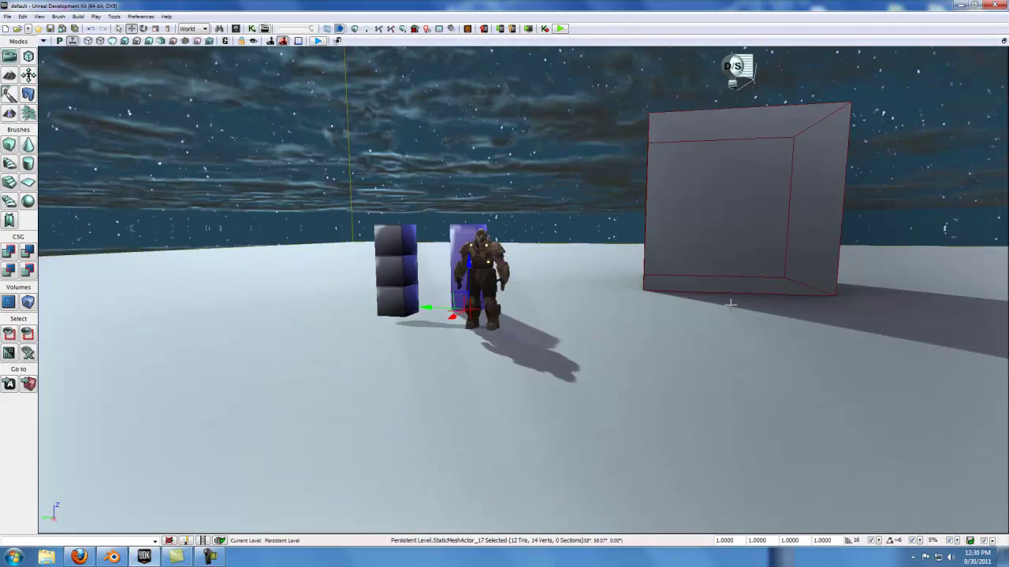
pyautogui.moveTo(731, 304); pyautogui.dragTo(488, 269, button='right')
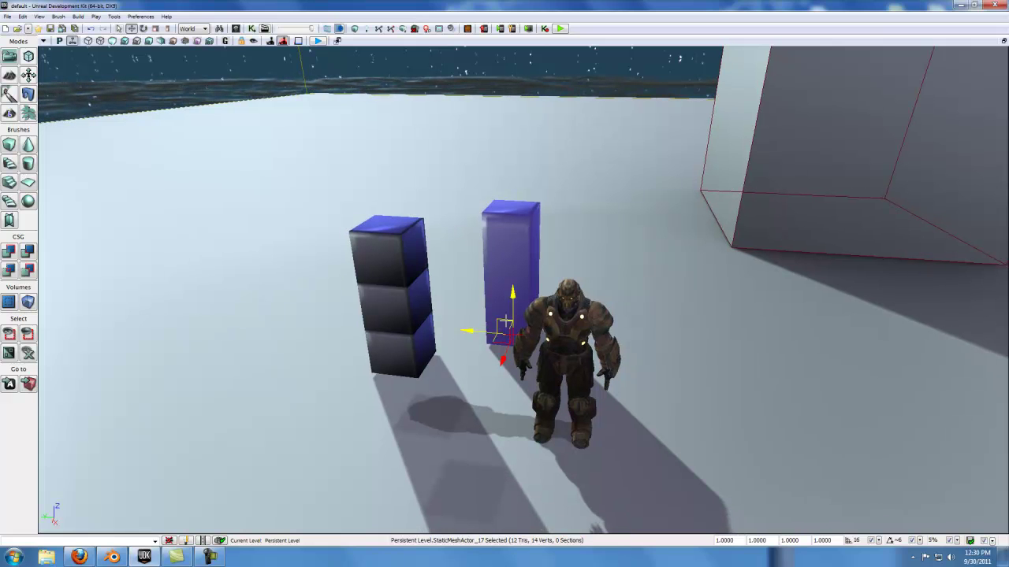
pyautogui.click(441, 282)
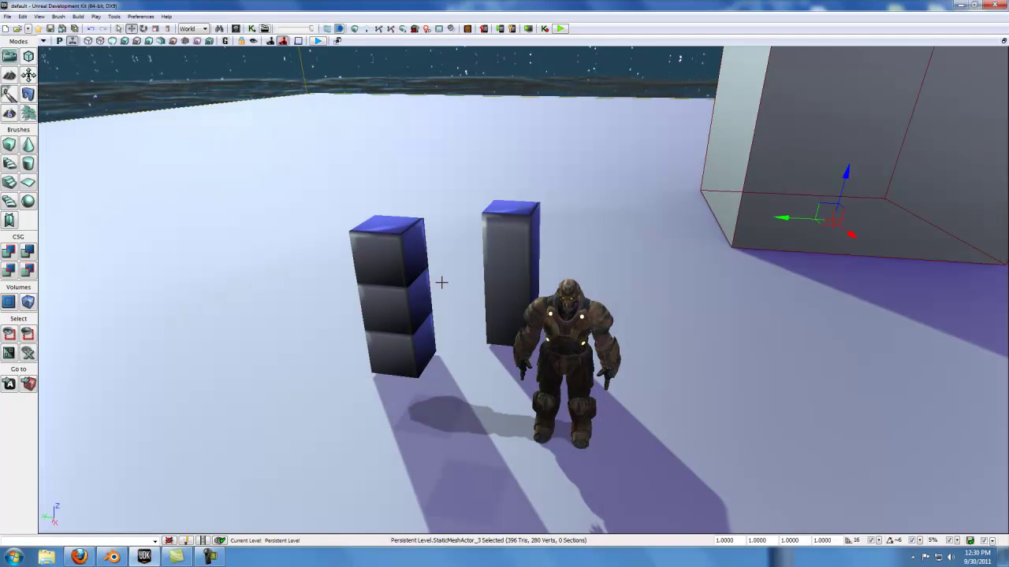
pyautogui.click(401, 239)
pyautogui.rightClick(400, 239)
pyautogui.click(369, 301)
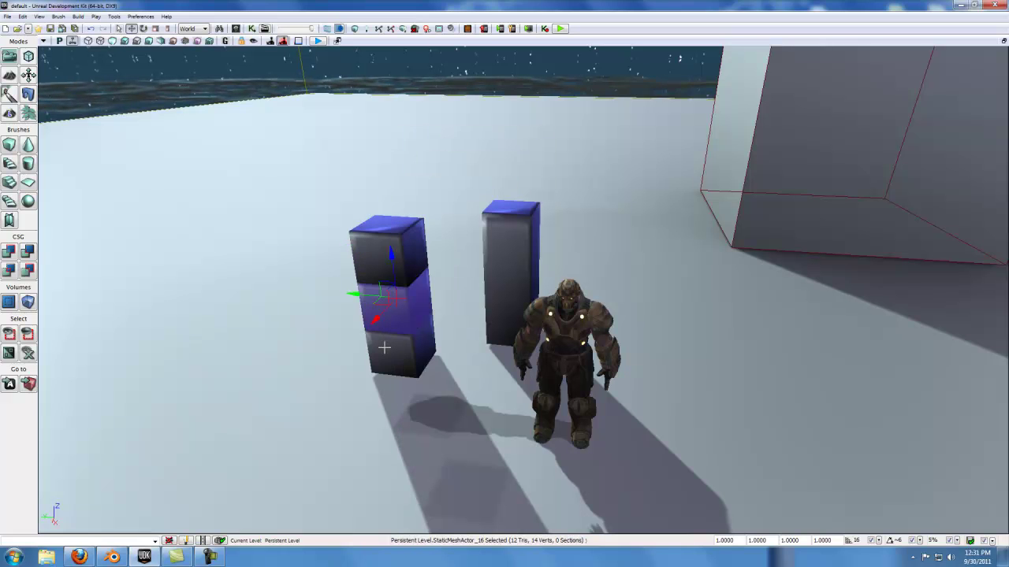
pyautogui.click(386, 249)
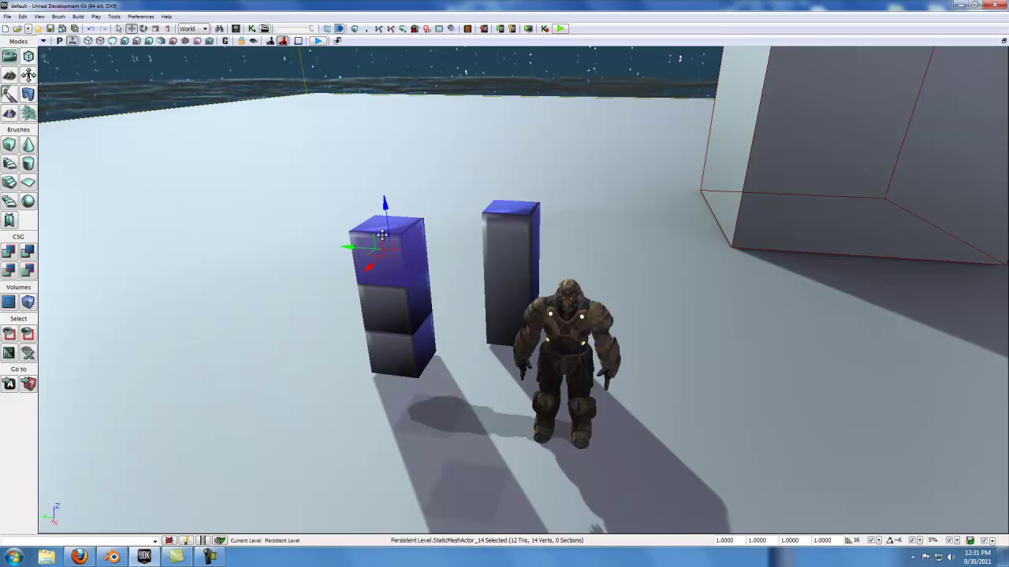
pyautogui.moveTo(468, 230)
pyautogui.mouseDown(button='right')
pyautogui.moveTo(513, 239)
pyautogui.moveTo(476, 235)
pyautogui.mouseUp(button='right')
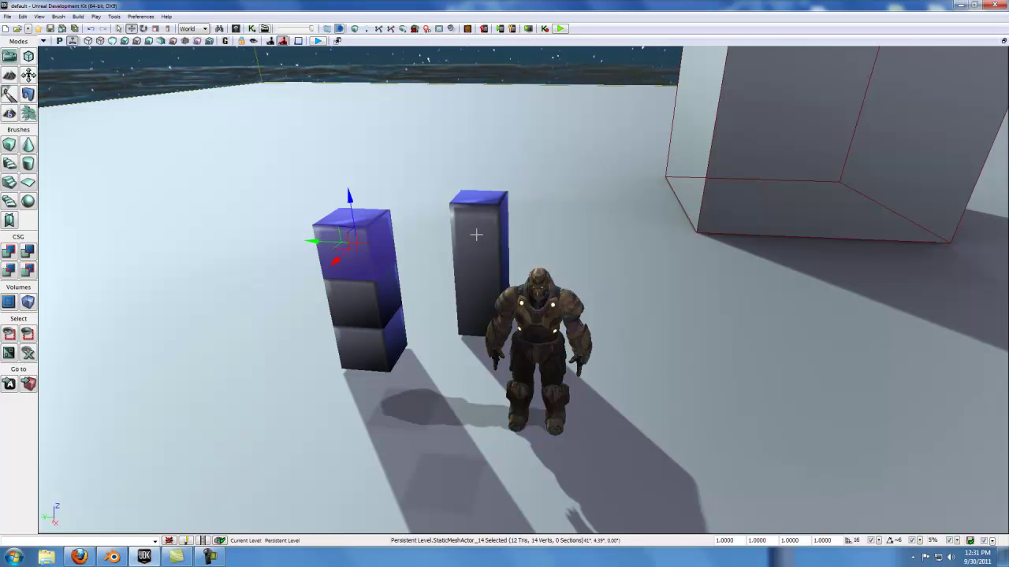
pyautogui.moveTo(476, 234)
pyautogui.mouseDown(button='right')
pyautogui.moveTo(498, 225)
pyautogui.moveTo(479, 232)
pyautogui.mouseUp(button='right')
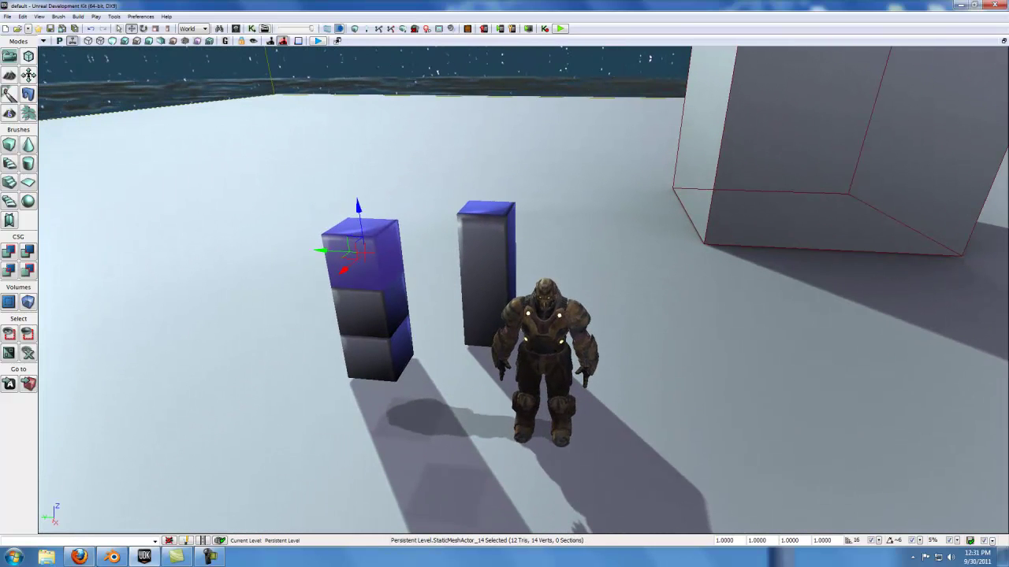
pyautogui.moveTo(112, 558)
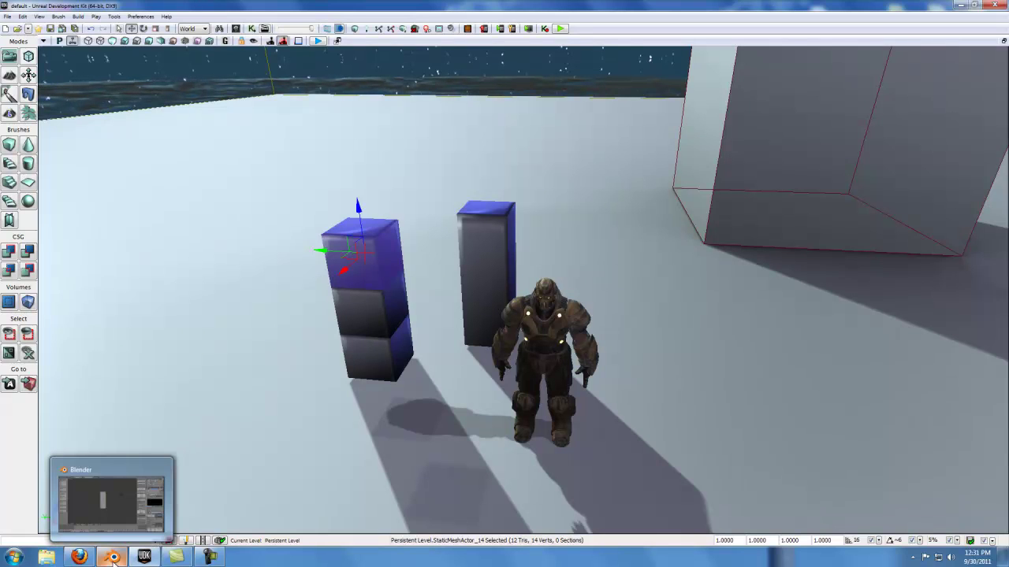